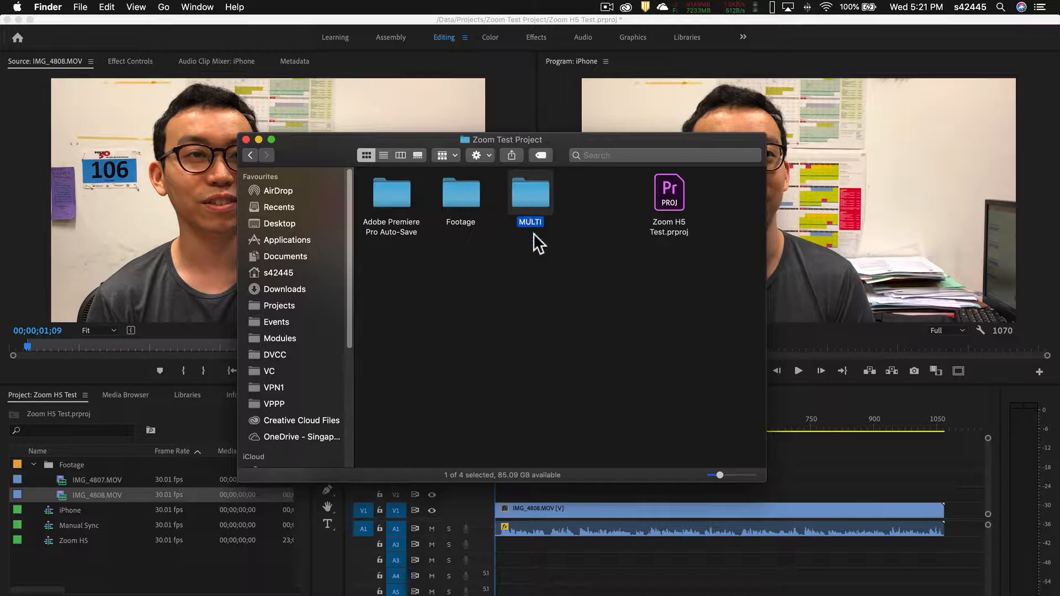
Switch to Premiere Pro and play the iPhone sequence from its beginning to hear the camera's own audio.
left_click(809, 451)
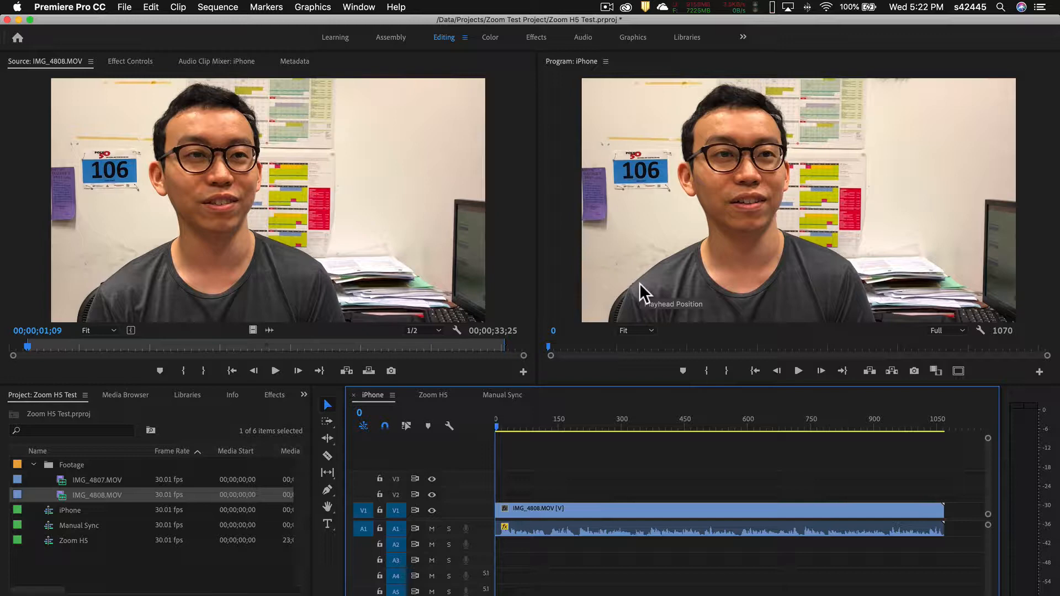
left_click(466, 422)
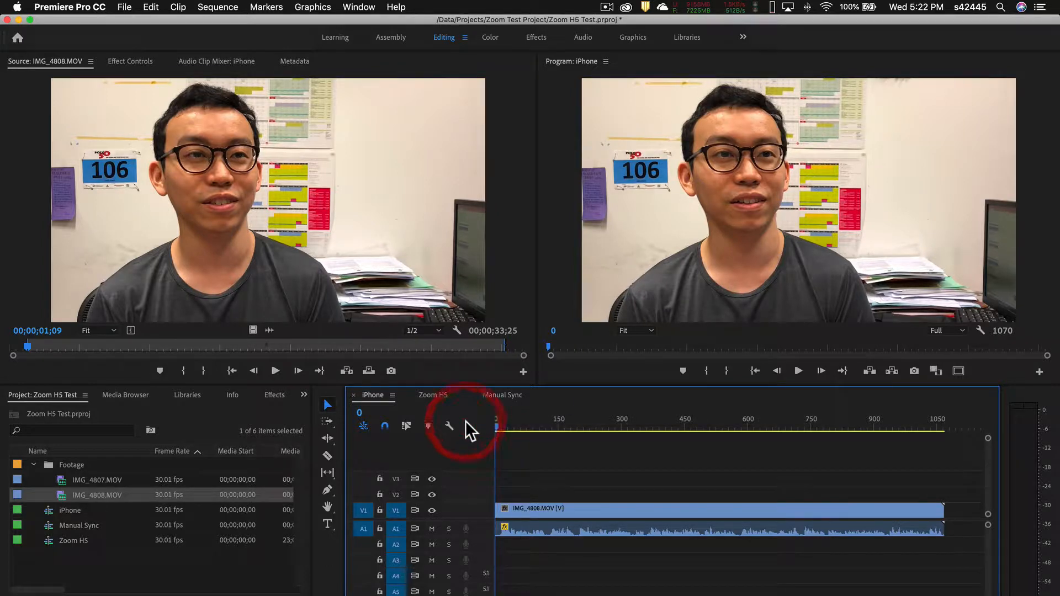
key("space")
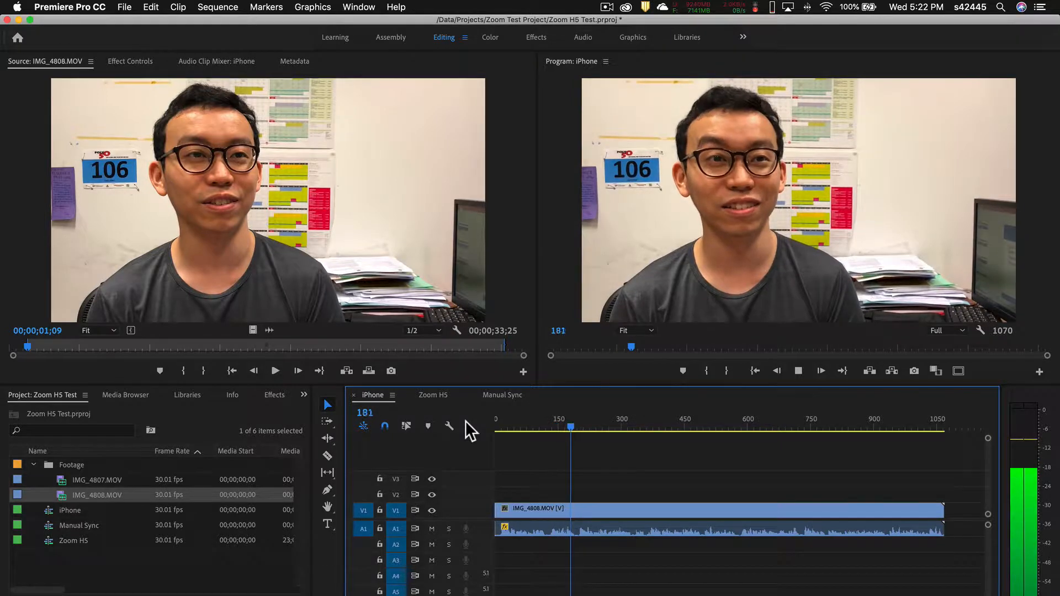
key("space")
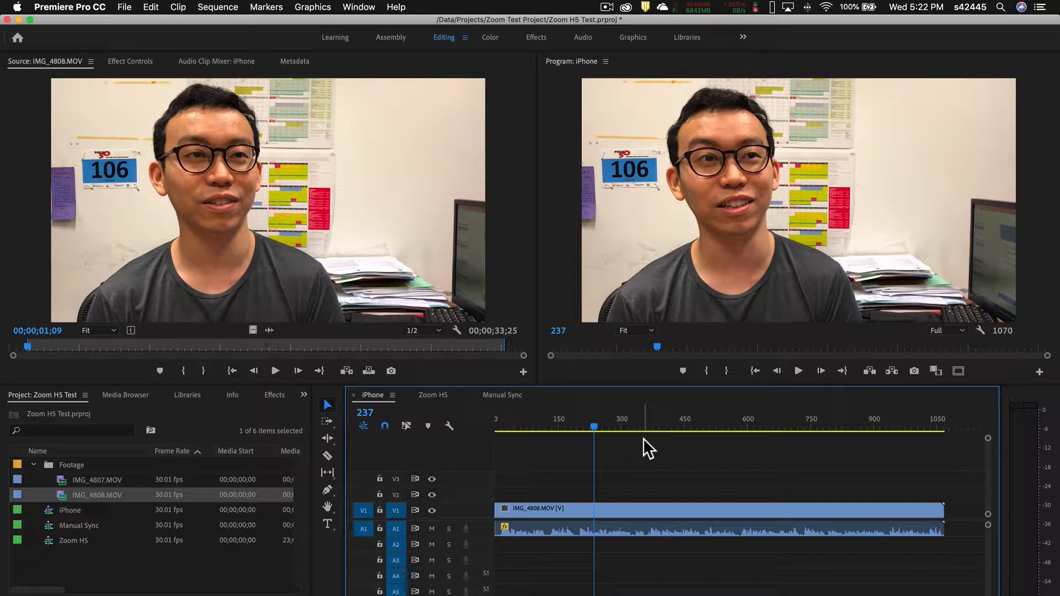
key("space")
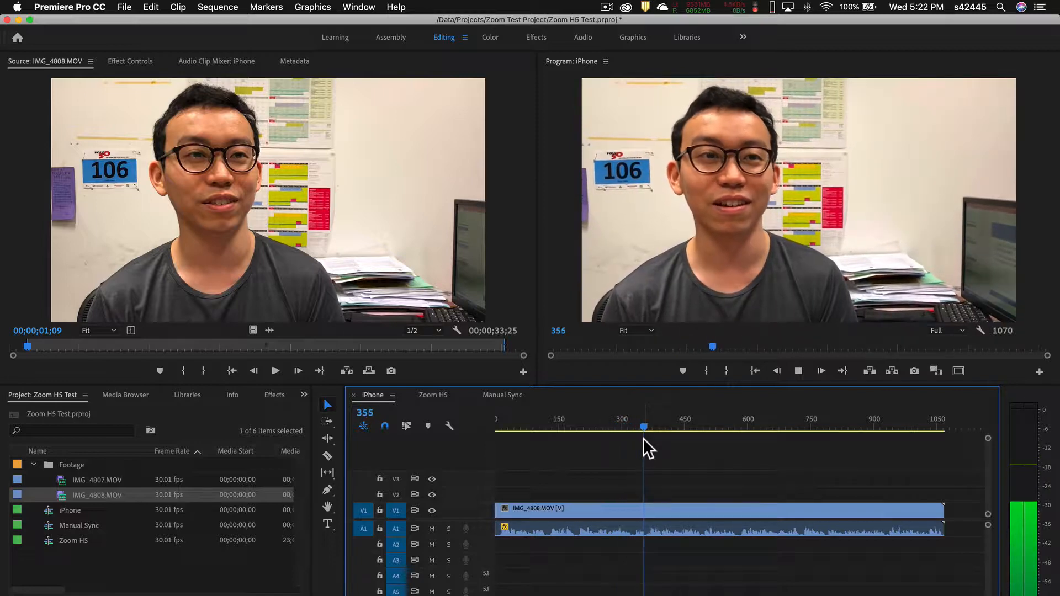
key("space")
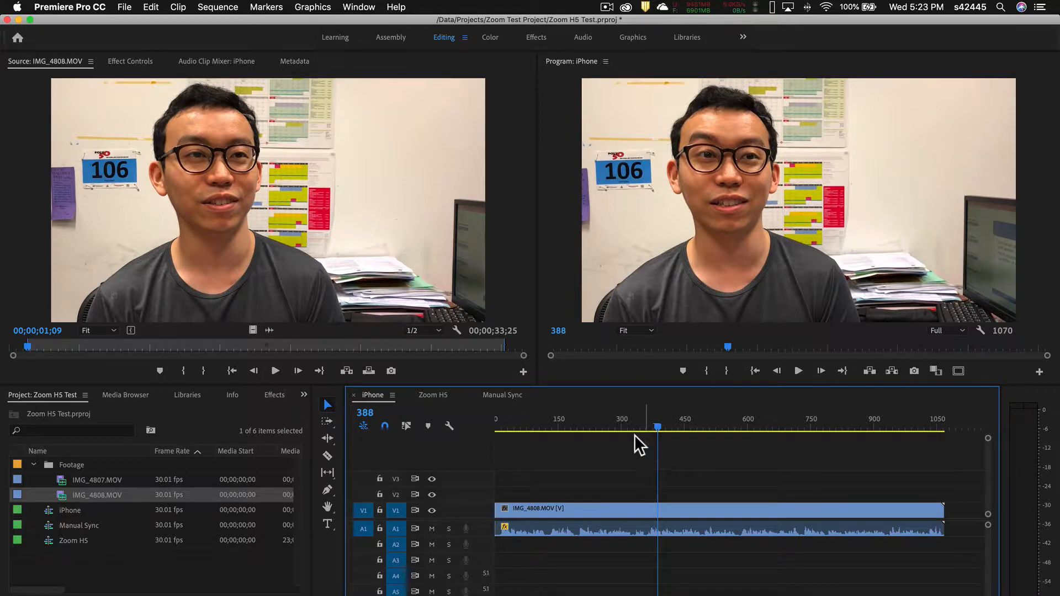
Select the Footage bin as the import destination and limit the Media Browser to Waveform Audio files.
left_click(70, 464)
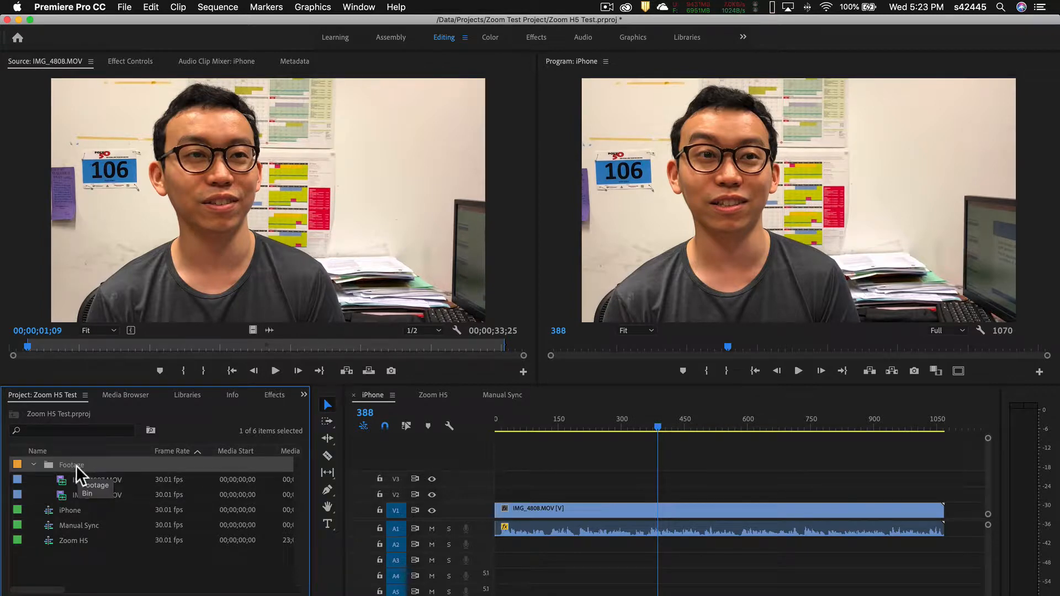
left_click(113, 395)
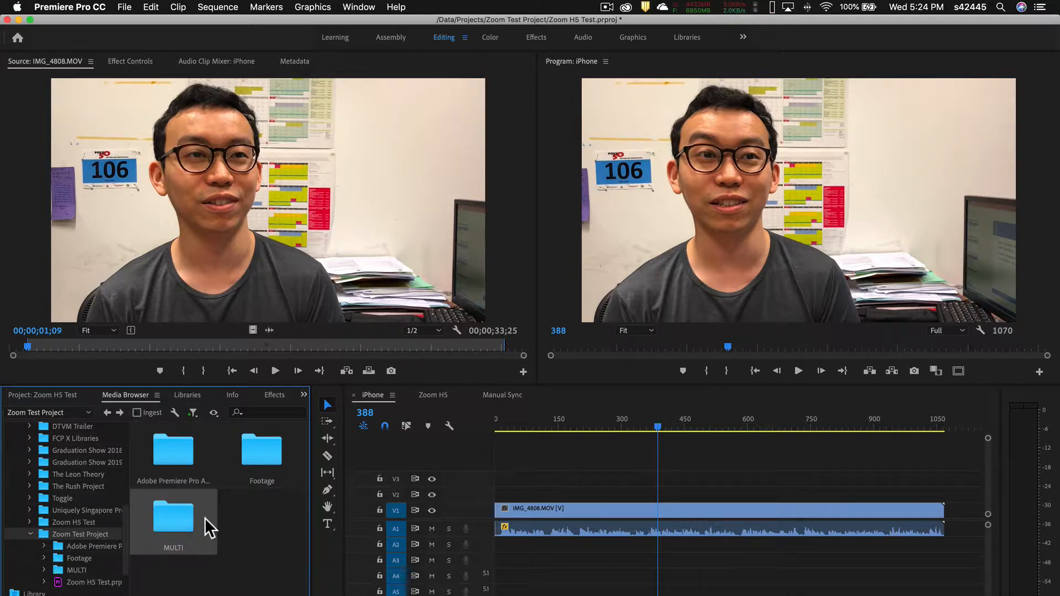
left_click(194, 412)
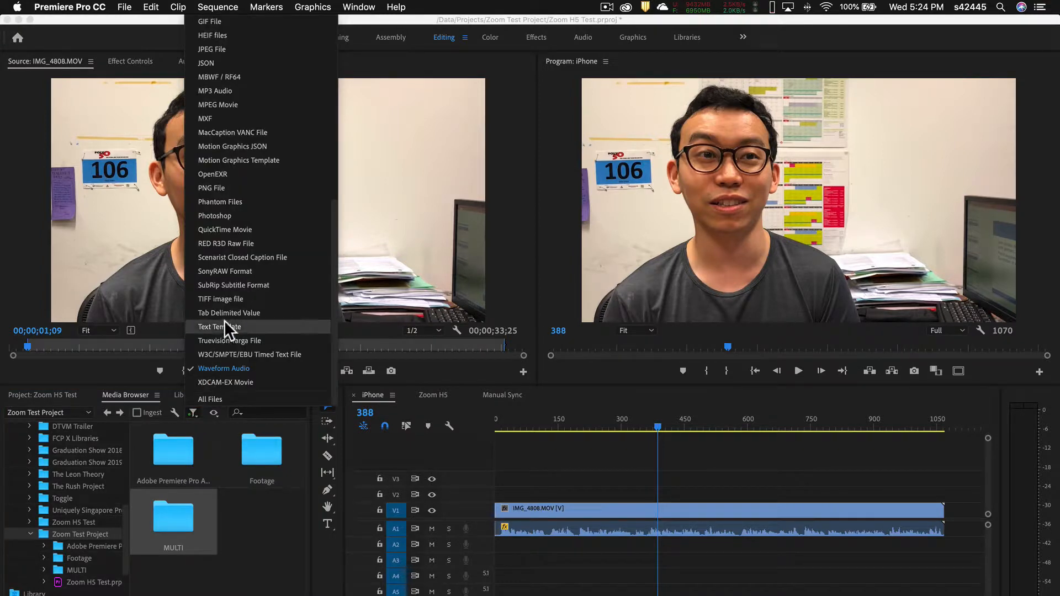
left_click(263, 366)
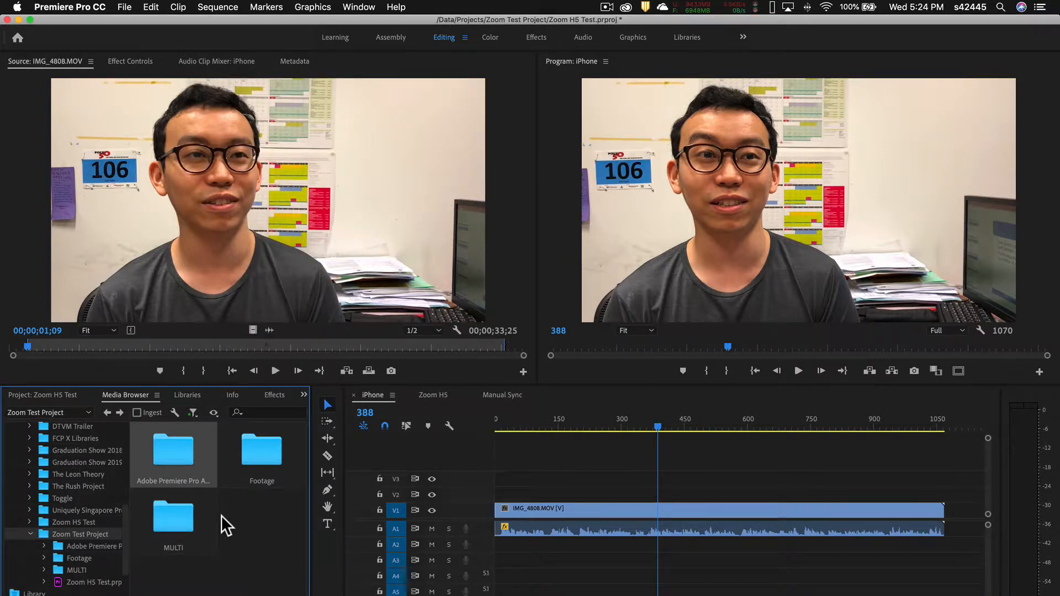
Import FOLDER01 from the project's MULTI folder into the Footage bin.
left_click(175, 530)
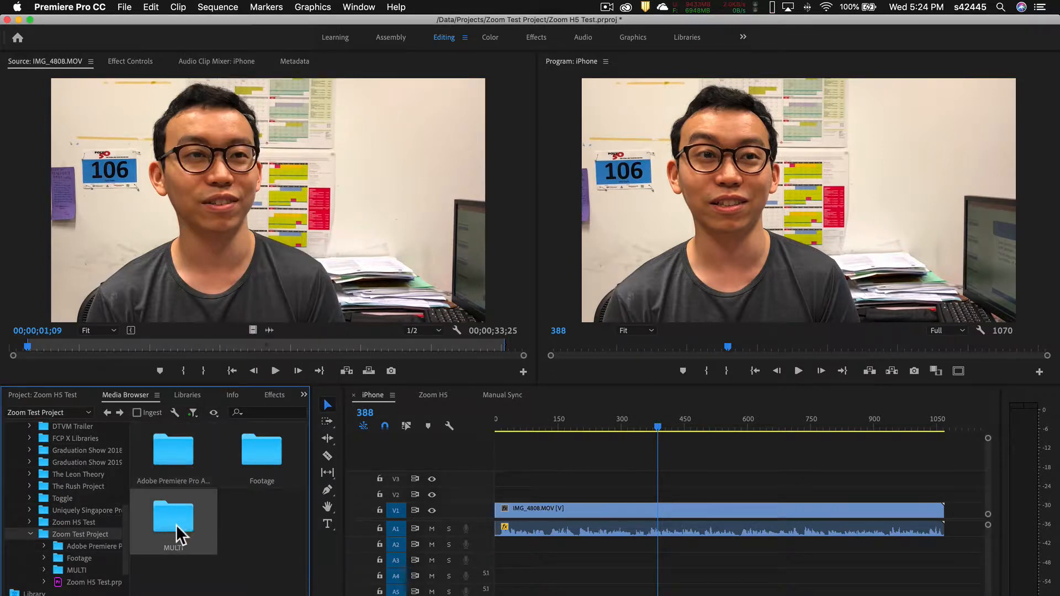
double_click(173, 520)
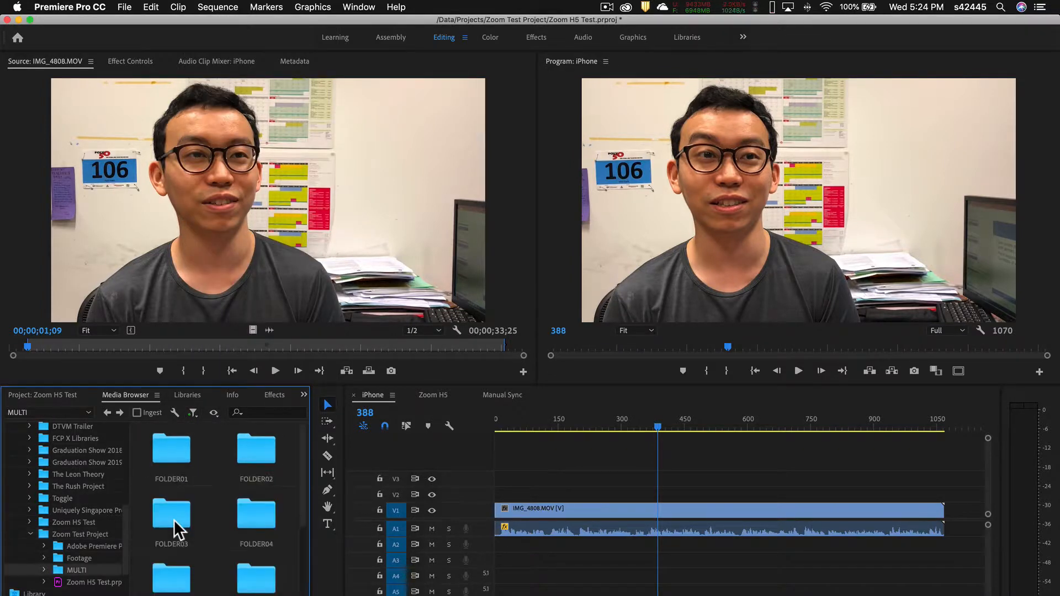
left_click(169, 448)
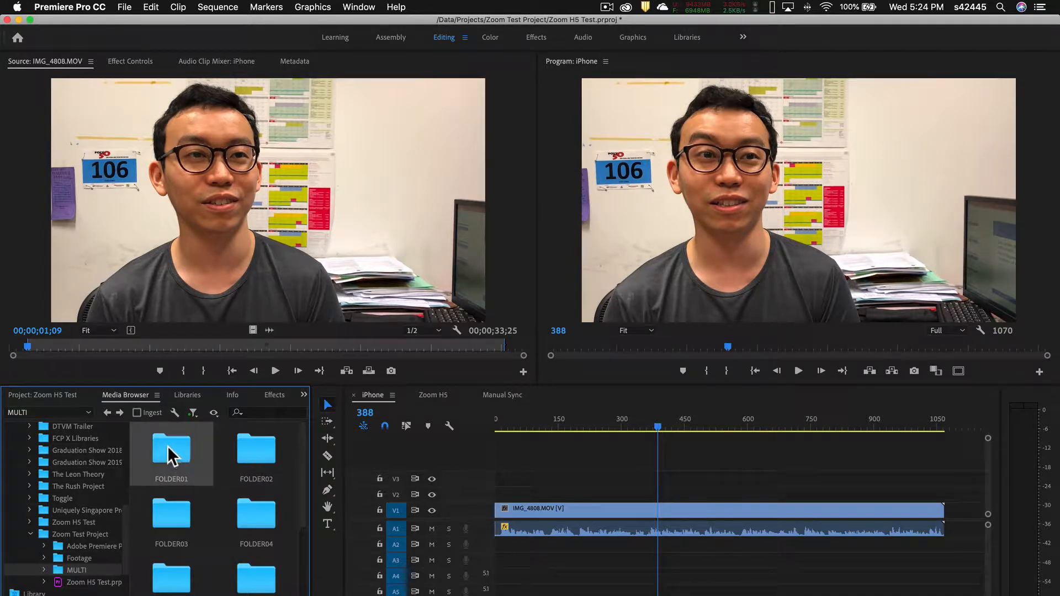
right_click(168, 446)
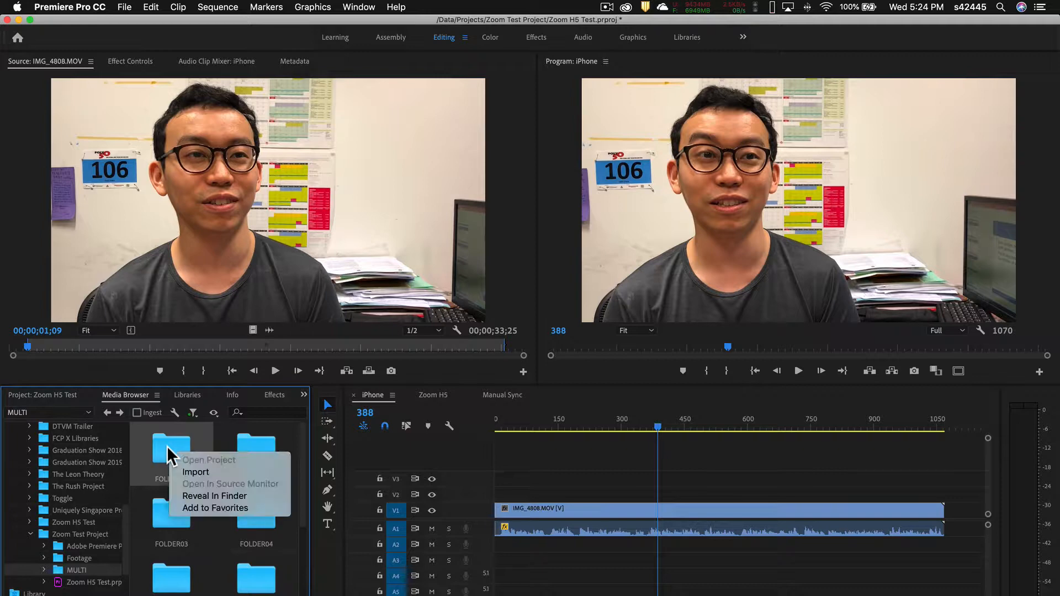
left_click(194, 472)
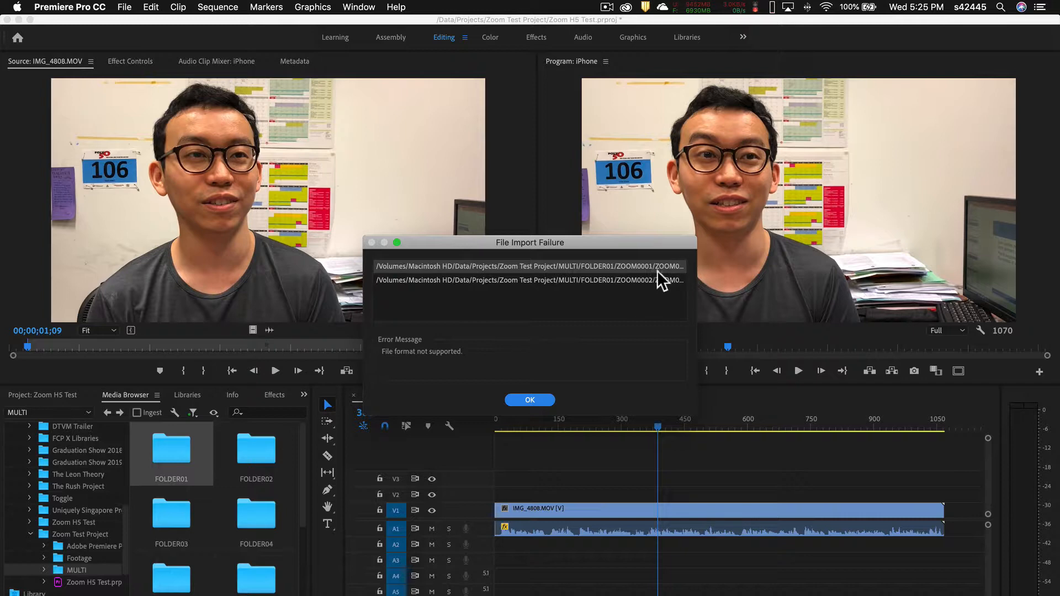
Switch to Finder and examine the recorder files in MULTI, FOLDER01, ZOOM0001, and return to Premiere Pro.
left_click(280, 587)
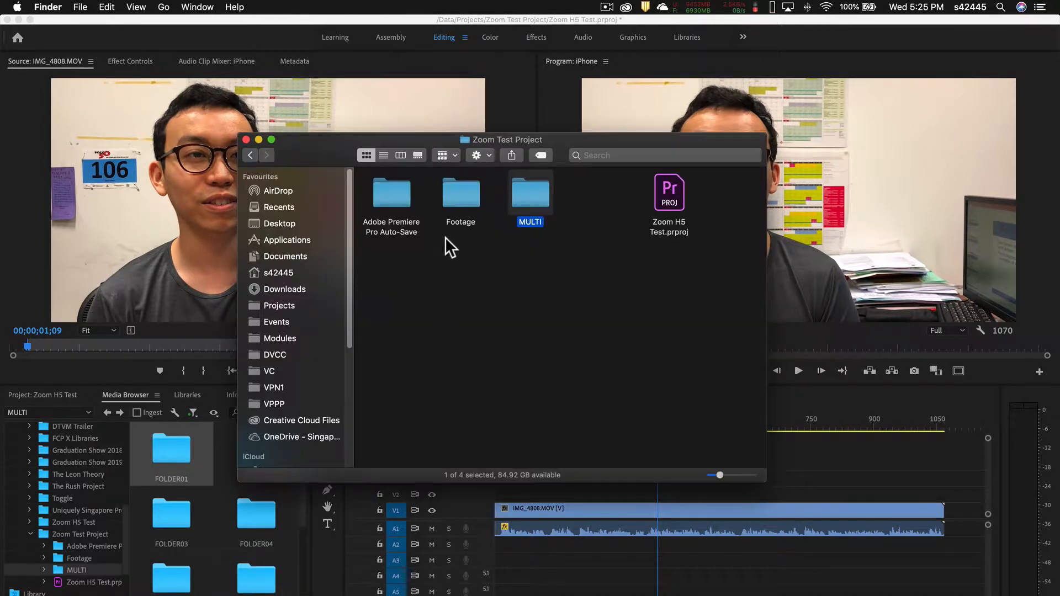
double_click(540, 193)
double_click(387, 204)
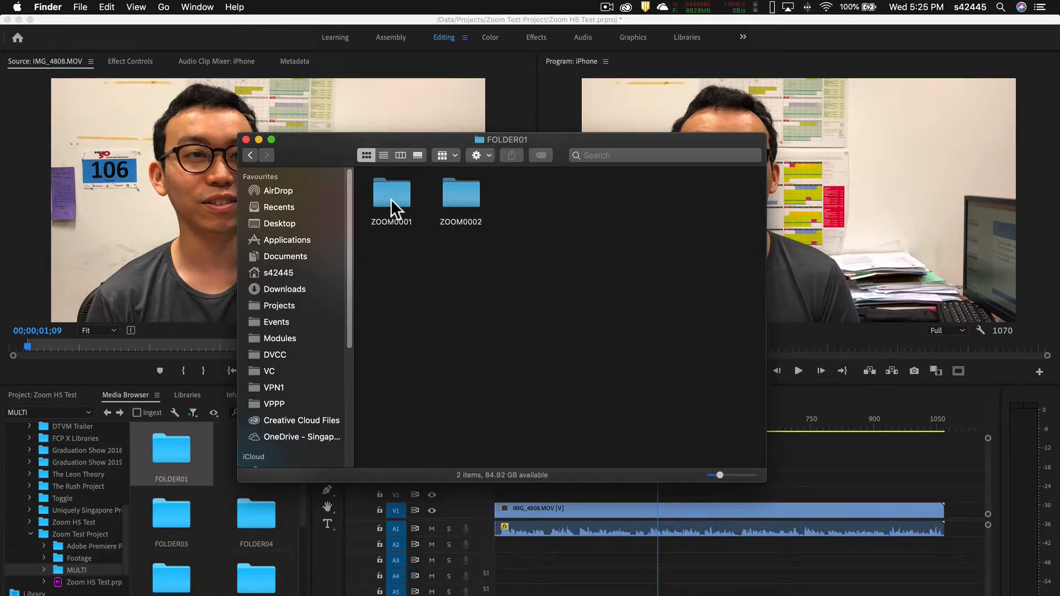
double_click(391, 199)
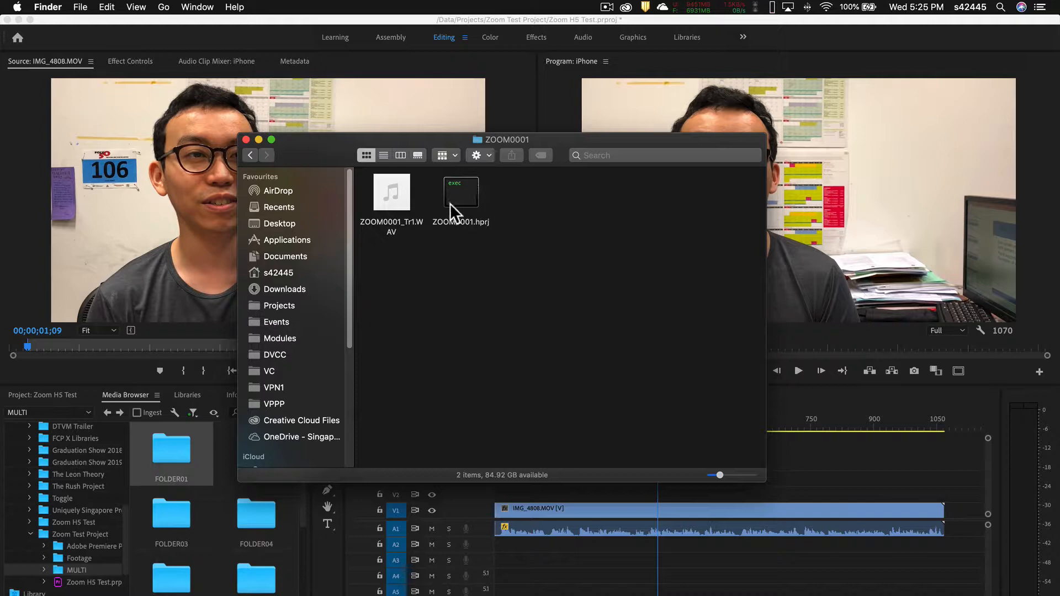
left_click(792, 436)
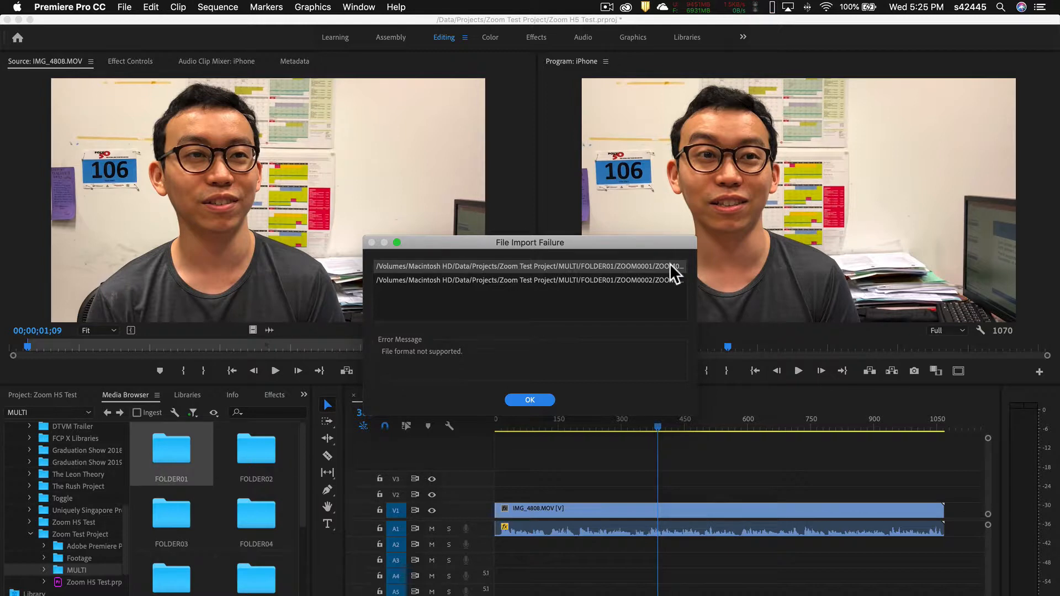
Dismiss the import report and expand the FOLDER01 bin to review its audio clips against the iPhone video clips.
left_click(538, 399)
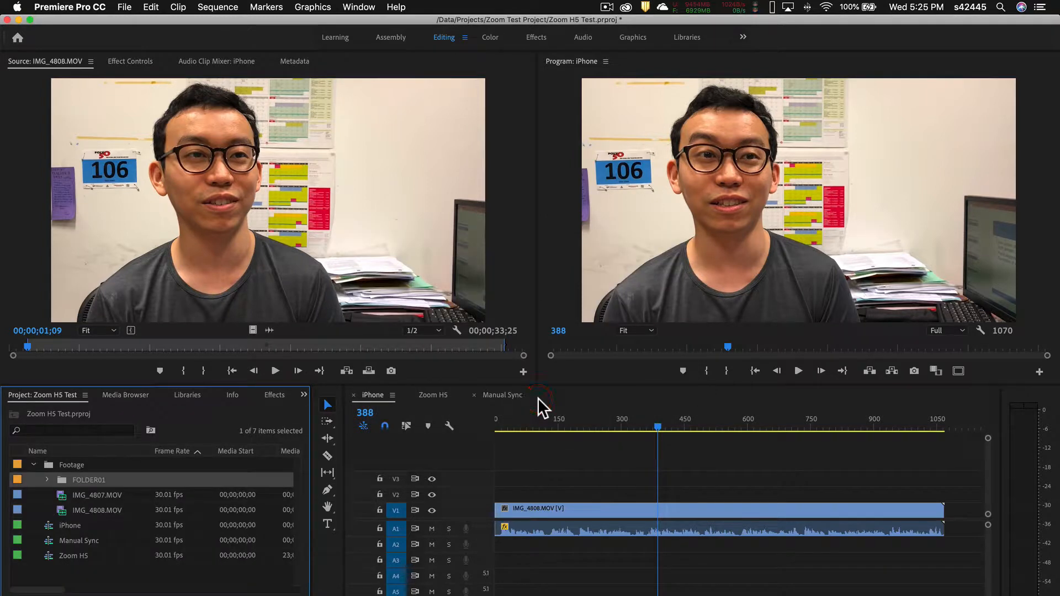
left_click(46, 479)
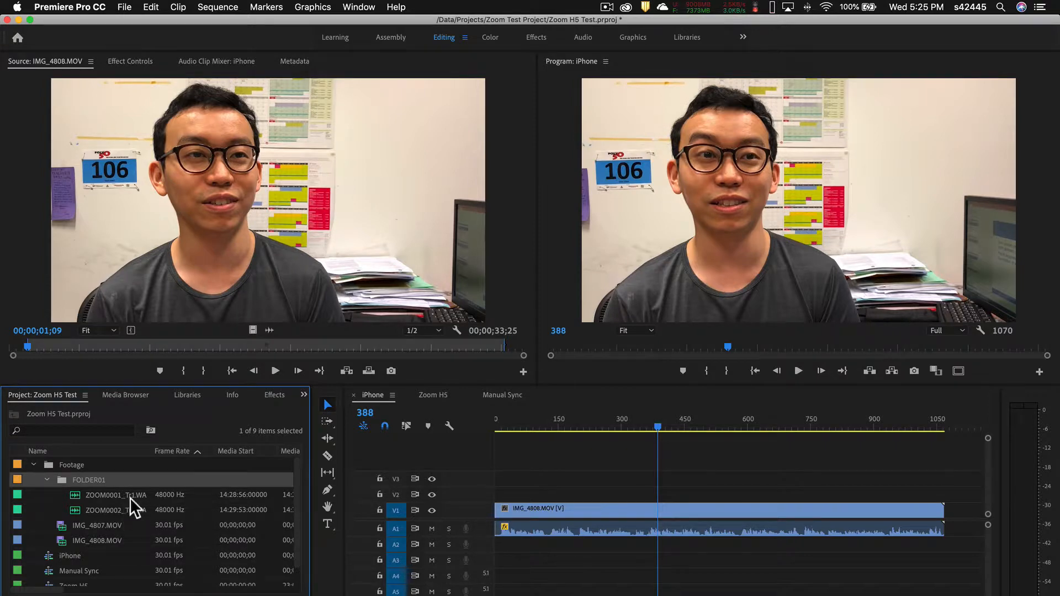
left_click(110, 494)
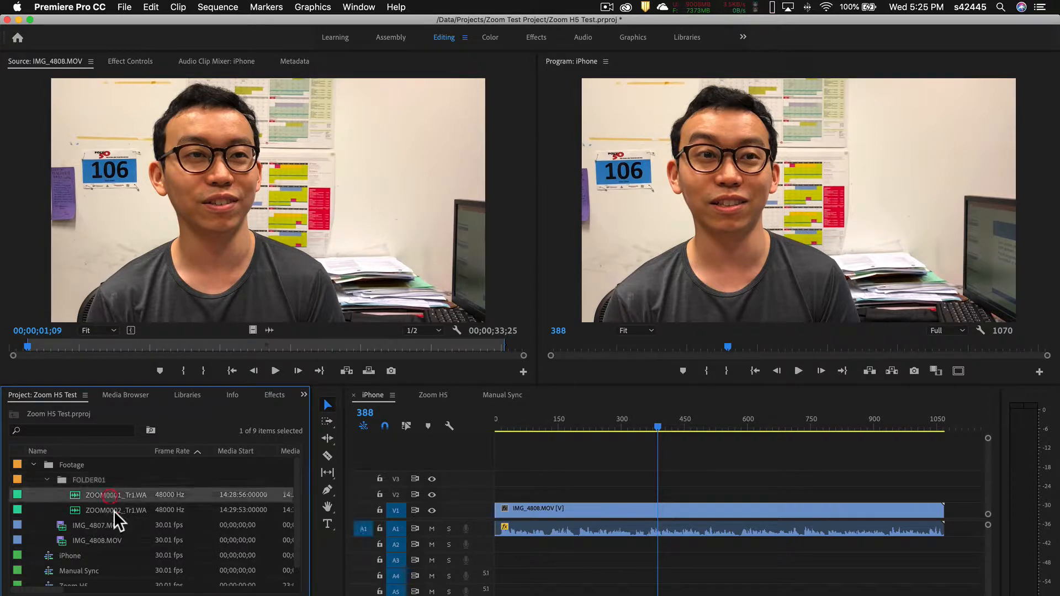
left_click(114, 509)
left_click(101, 525)
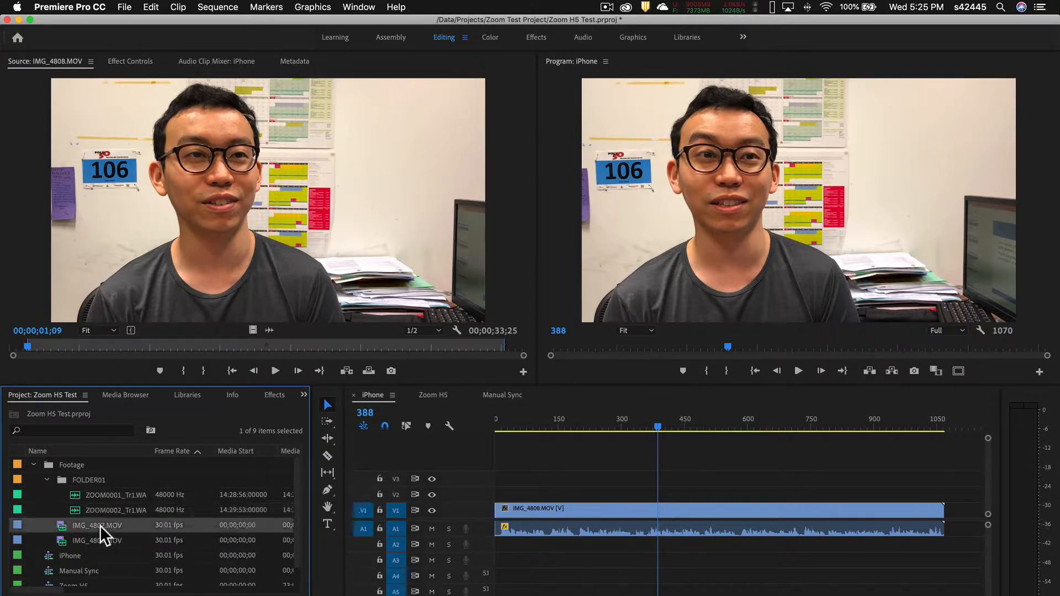
Merge IMG_4808.MOV with ZOOM0002_Tr1.WAV, synchronizing by audio on track channel 1 and removing the audio from the AV clip.
left_click(102, 540)
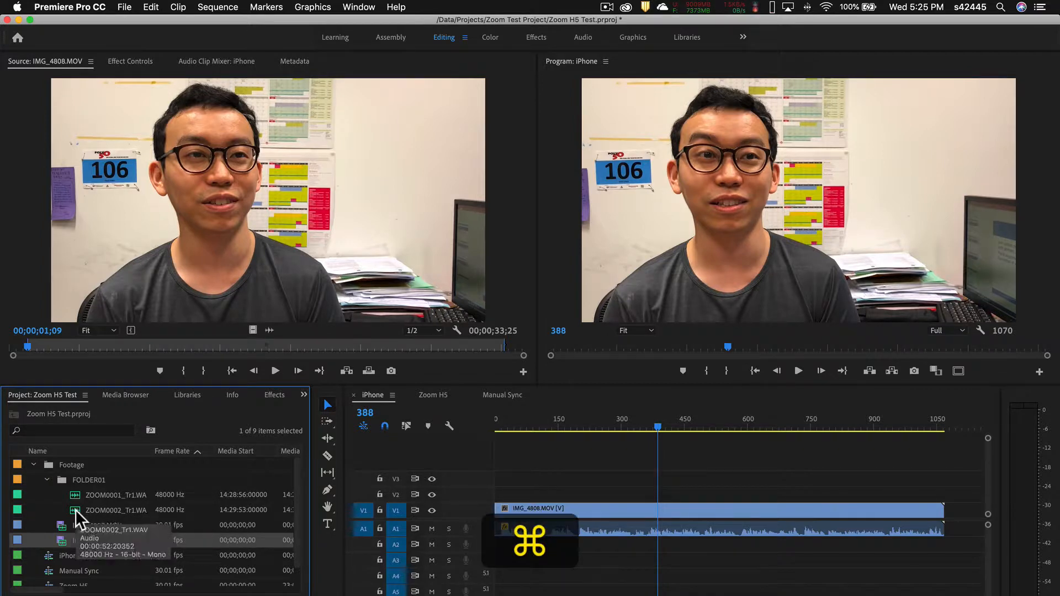
left_click(135, 512, "super")
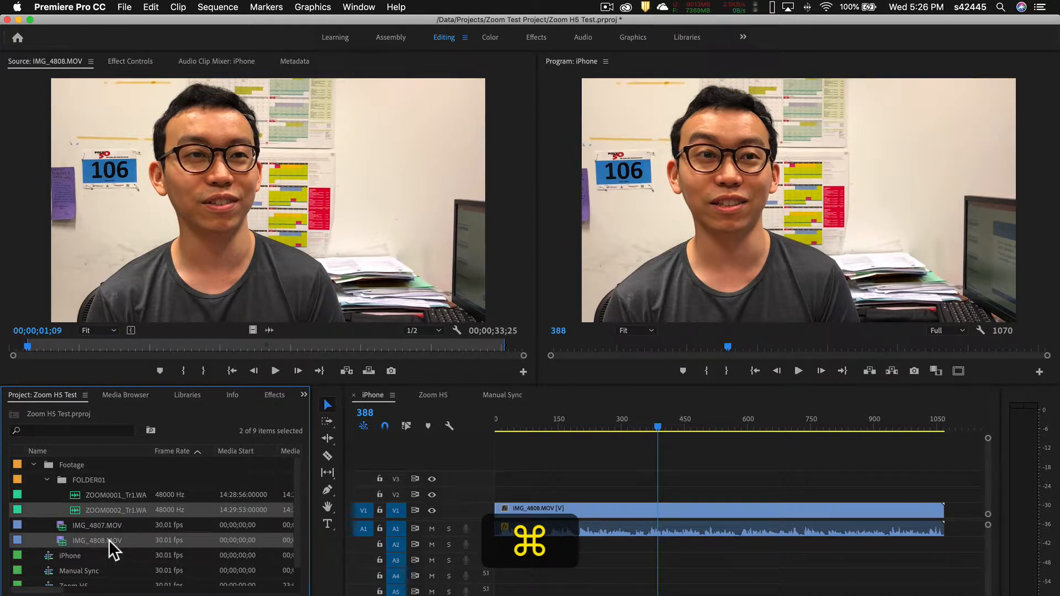
right_click(129, 508)
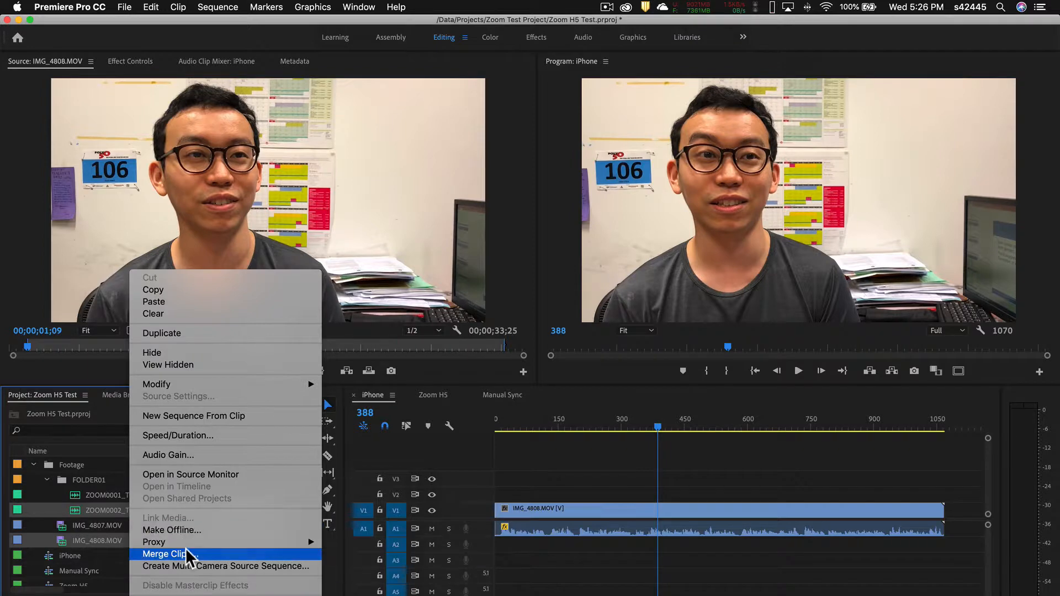
left_click(211, 552)
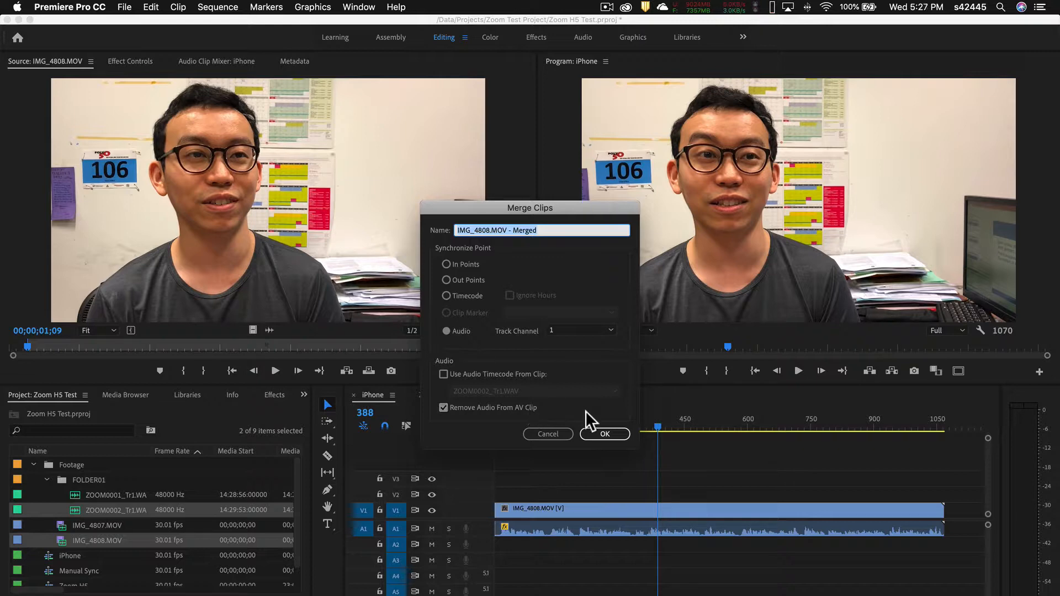
left_click(617, 432)
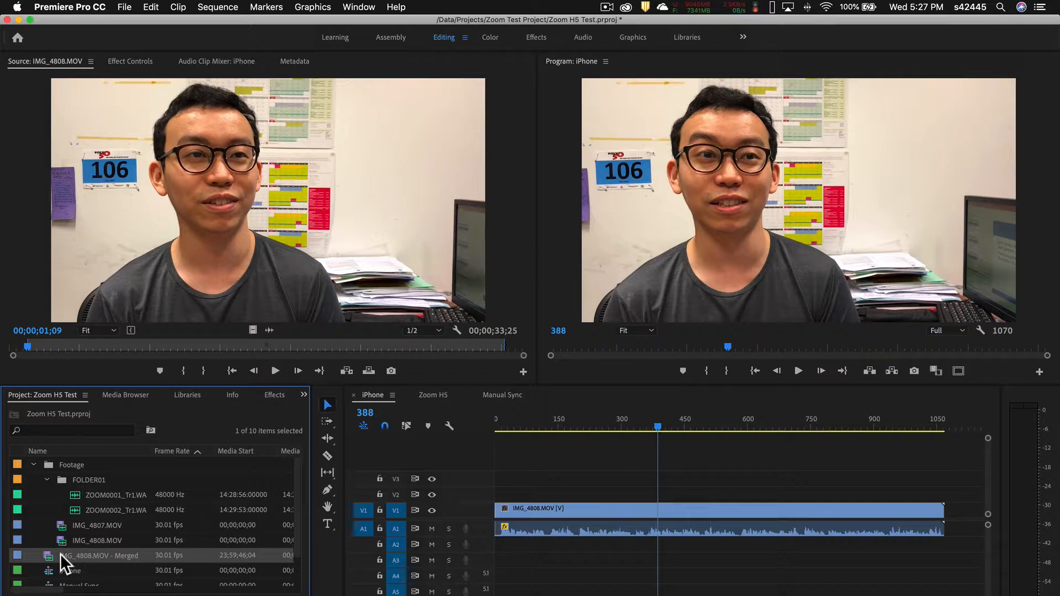
Load the merged clip in the Source monitor and mark in and out points around the video portion, with the out point at 00;00;34;17.
double_click(45, 555)
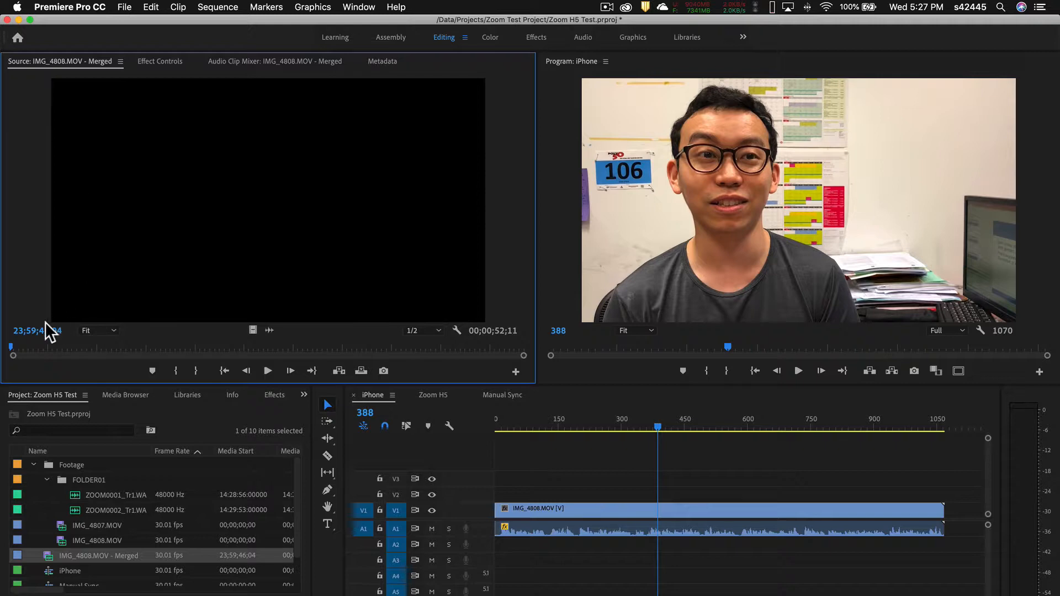
mouse_move(15, 347)
left_mouse_down()
mouse_move(486, 337)
mouse_move(502, 345)
mouse_move(486, 343)
left_mouse_up()
key("i")
key("o")
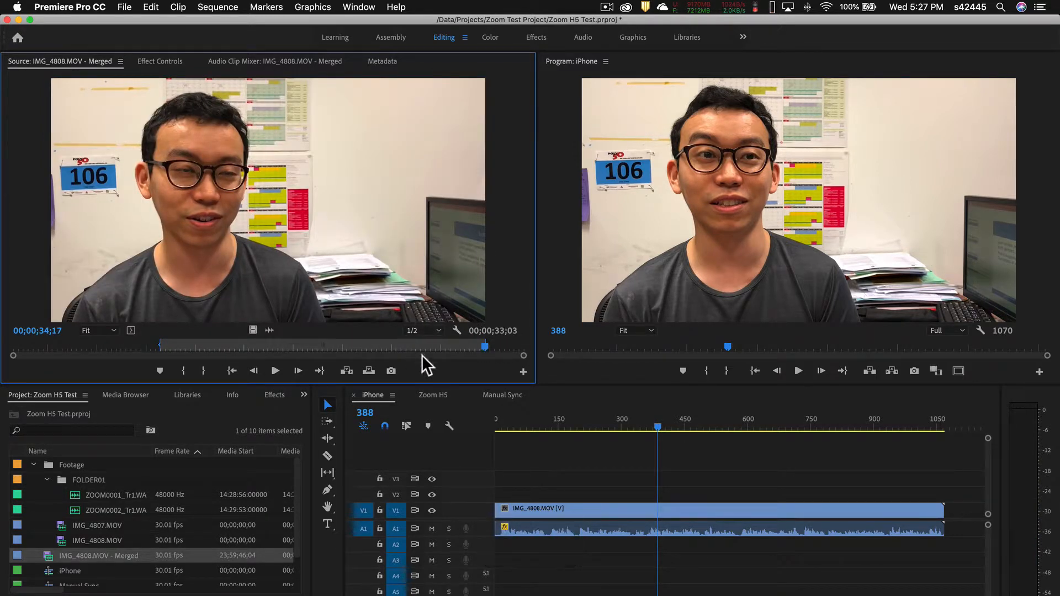
Place the marked merged clip at the start of the Zoom H5 sequence on V1 and A1 and play it.
left_click(432, 396)
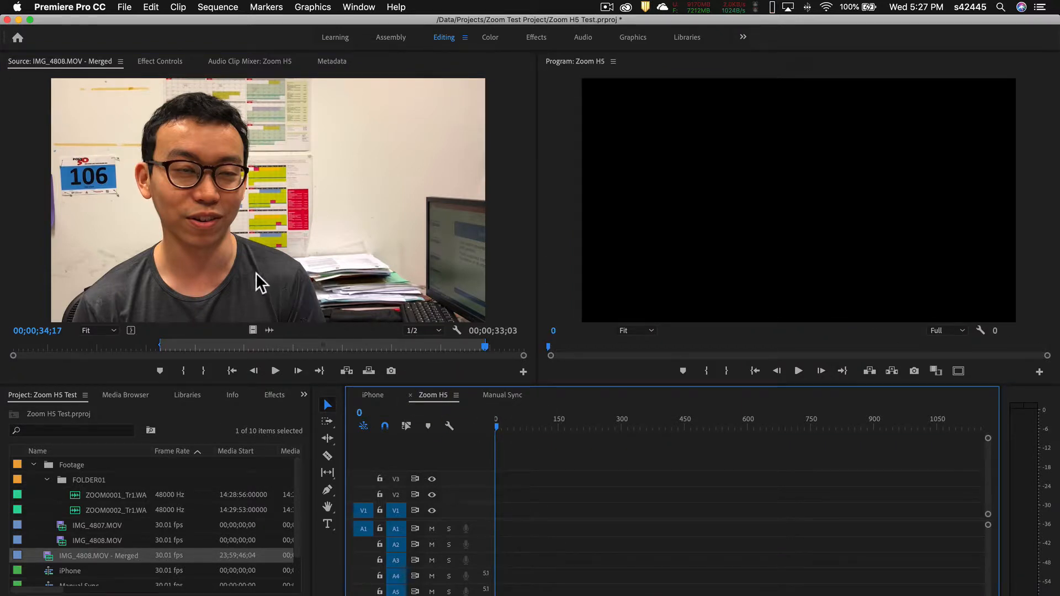
left_click_drag(257, 256, 508, 501)
left_click(449, 424)
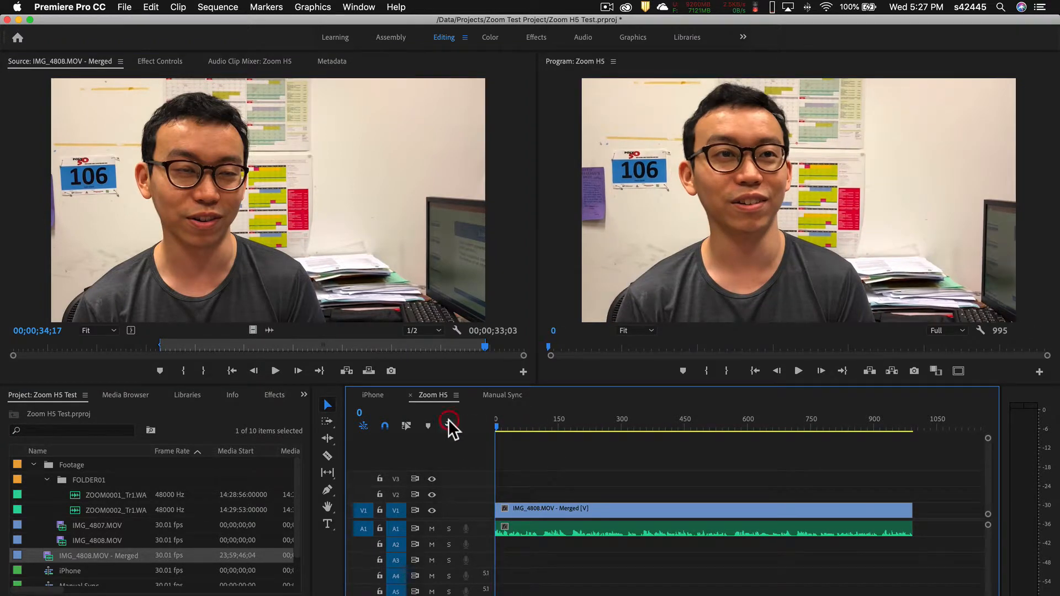
key("space")
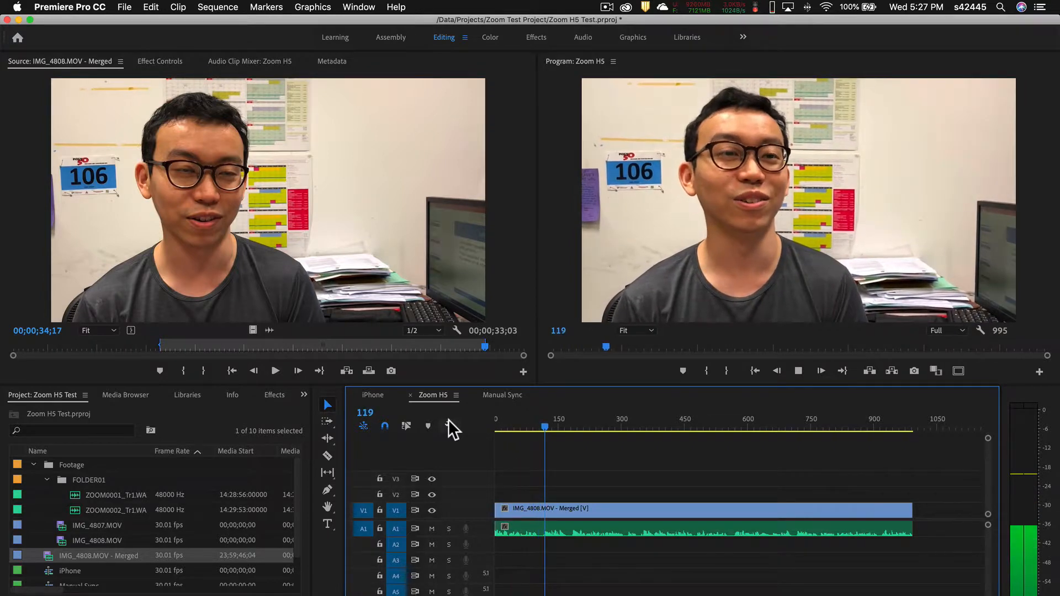
Normalize all peaks of the merged clip's audio in the Zoom H5 sequence to -6 dB and play it from the start.
right_click(626, 529)
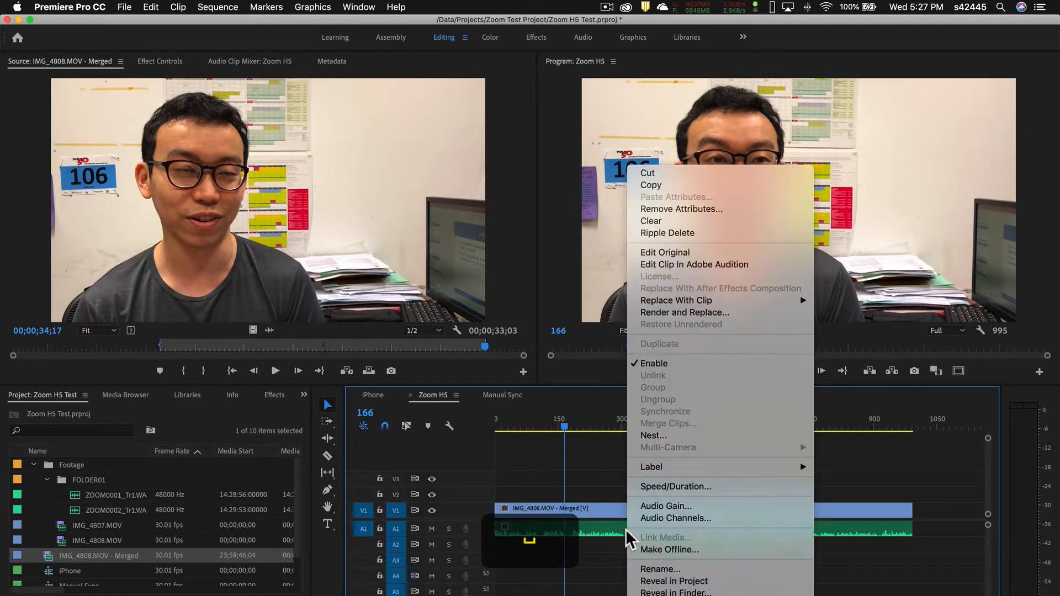
left_click(674, 506)
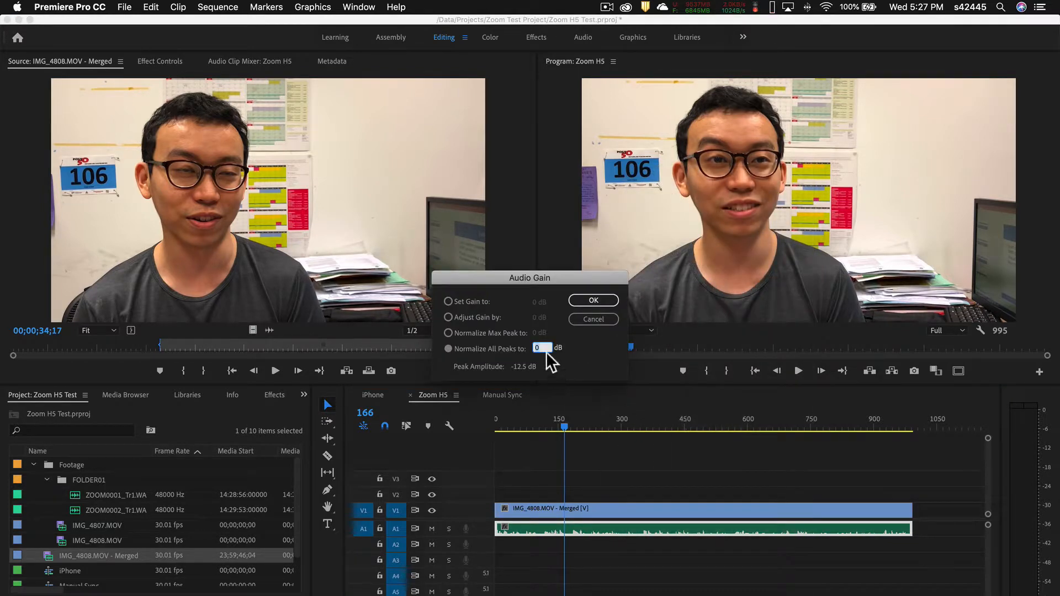
type("-6")
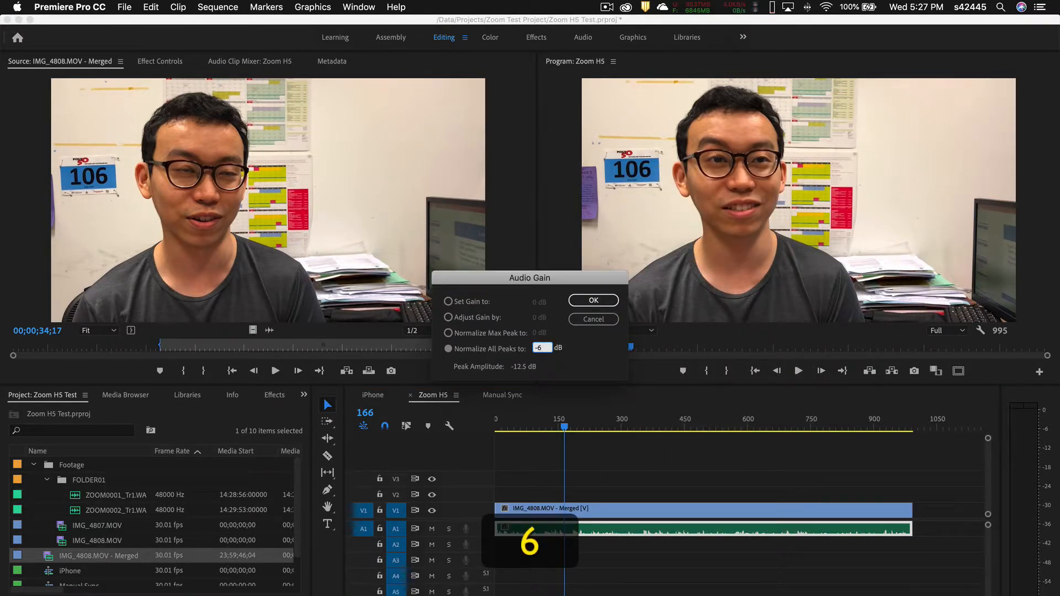
key("Return")
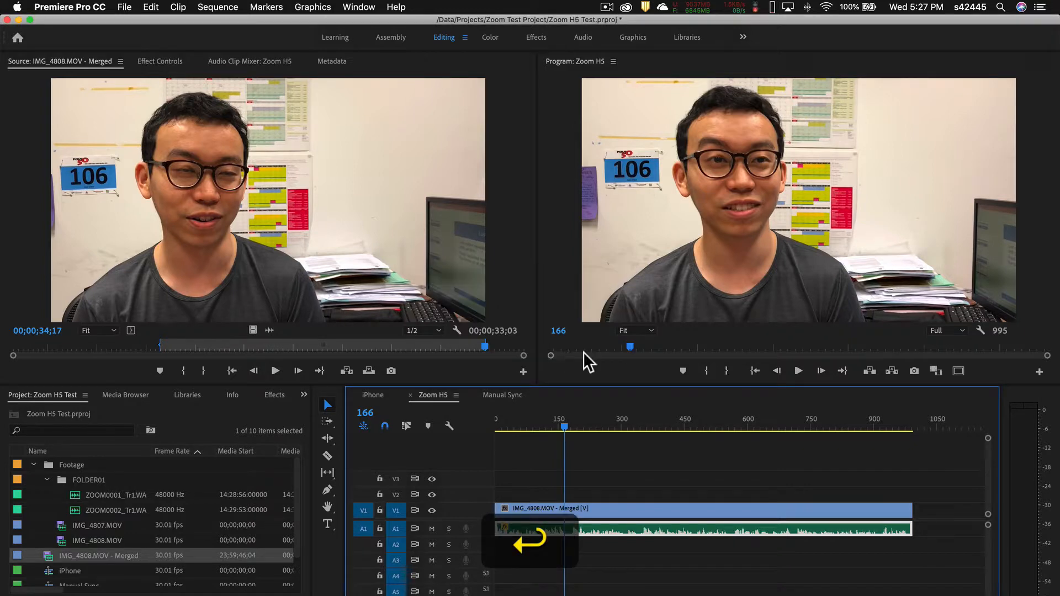
key("Home")
key("space")
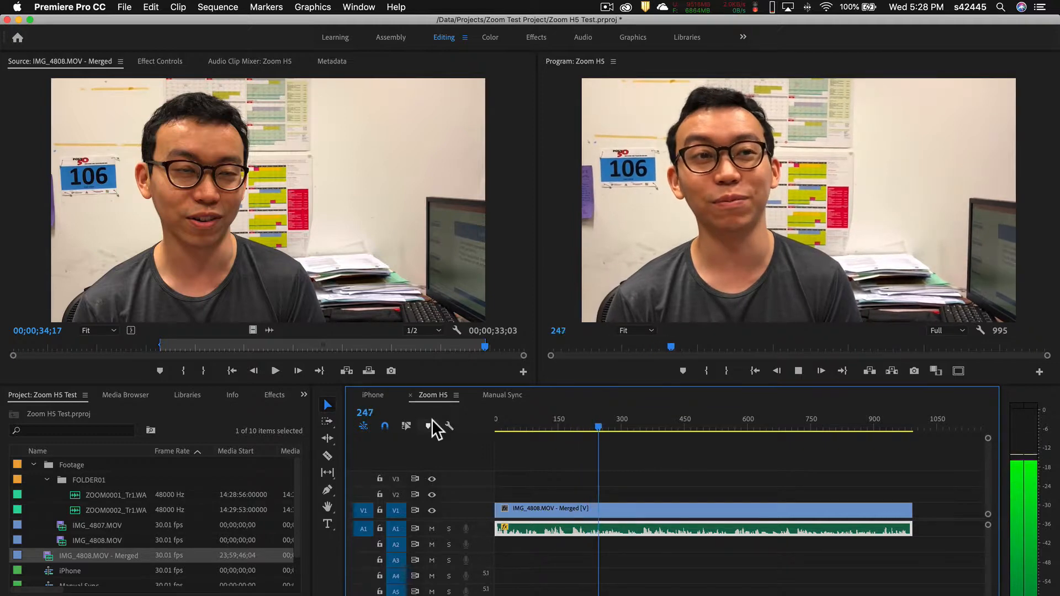
key("space")
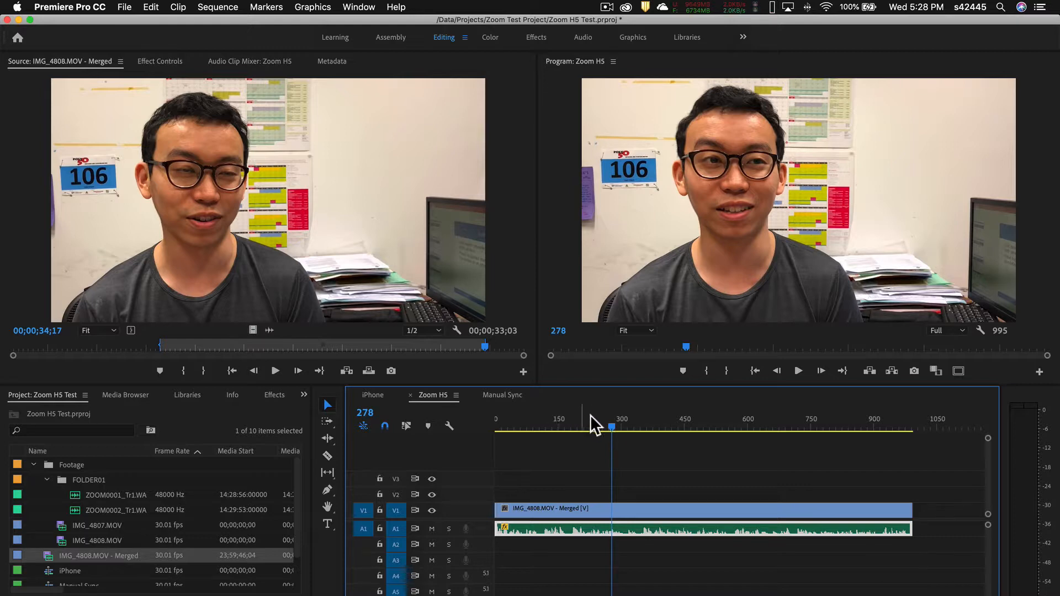
Play the openings of the iPhone and Manual Sync sequences to compare their audio.
left_click(373, 396)
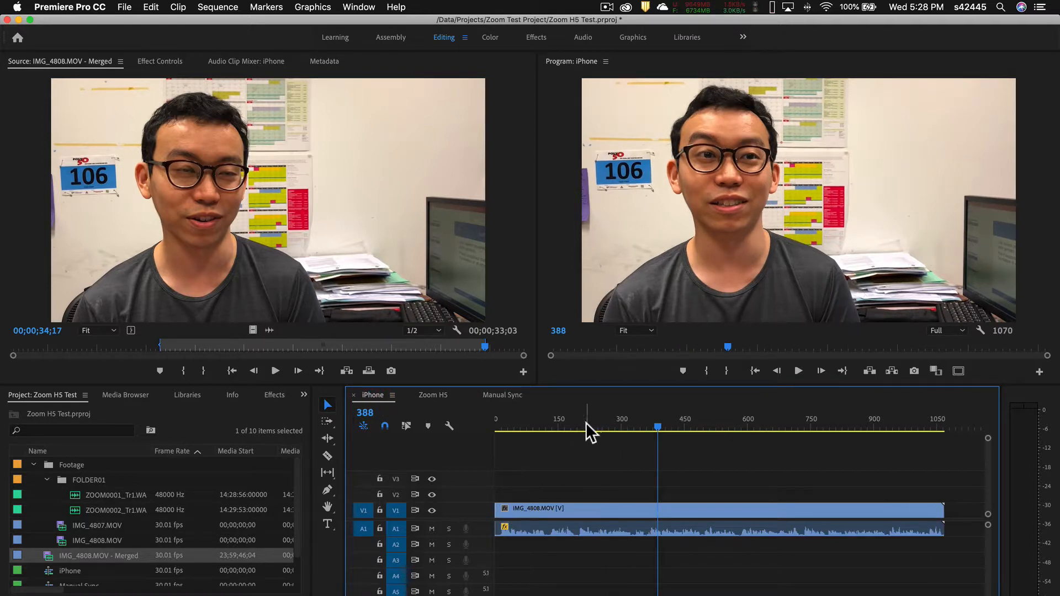
key("Home")
key("space")
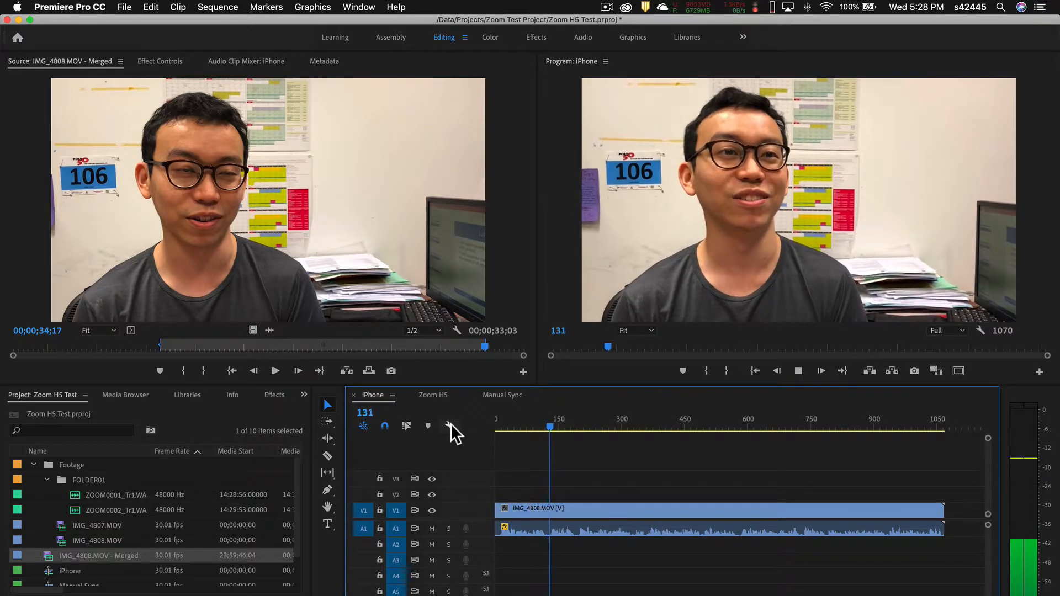
key("space")
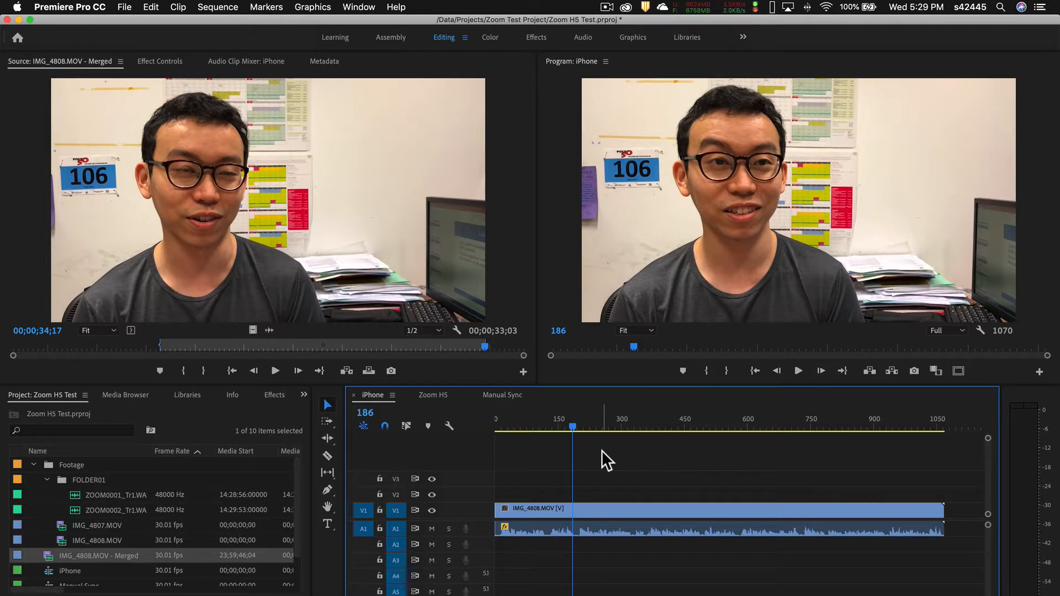
left_click(505, 394)
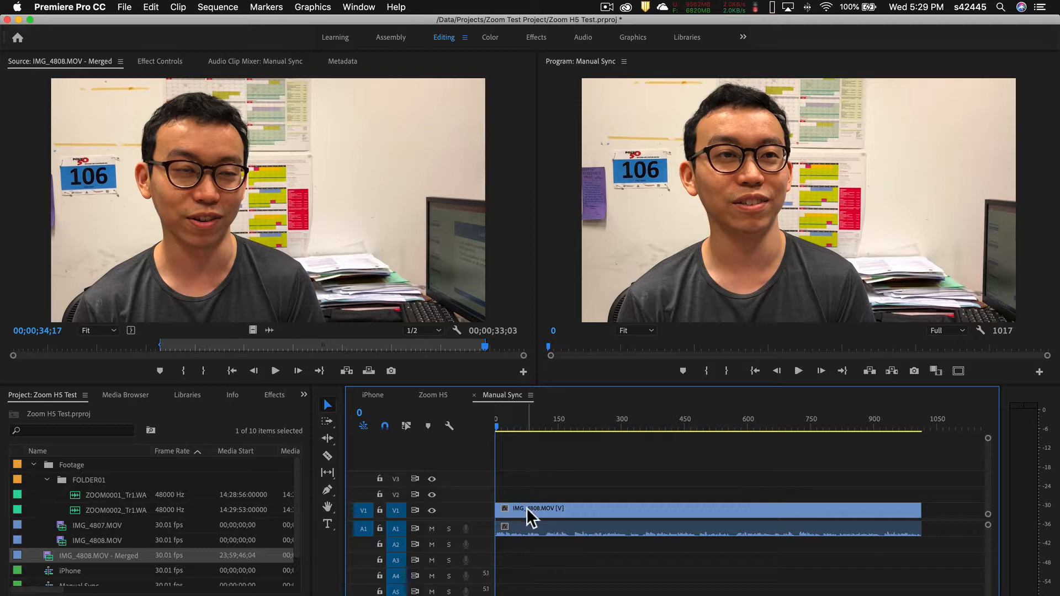
key("space")
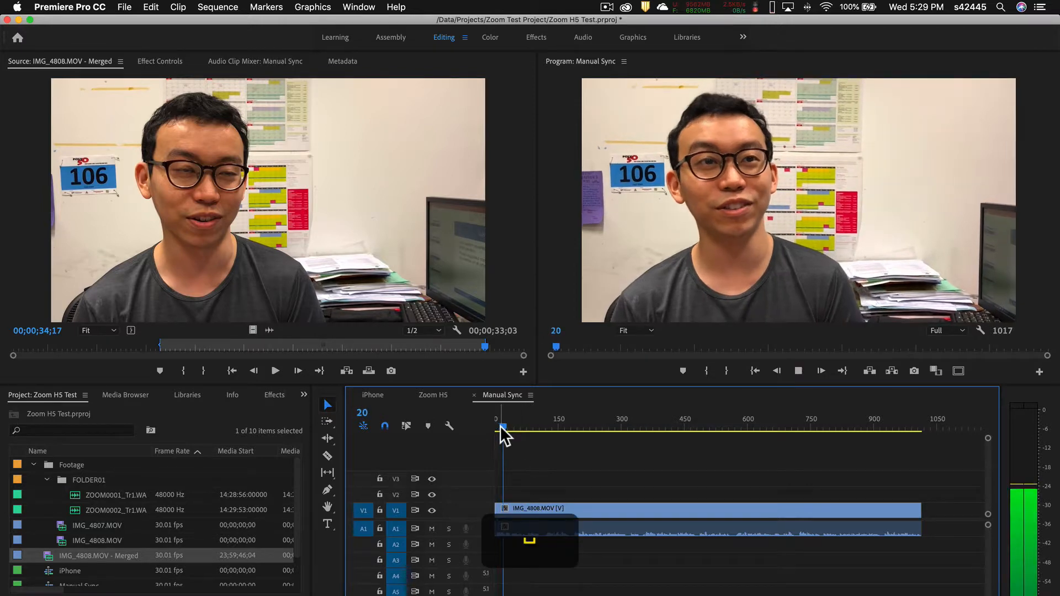
key("space")
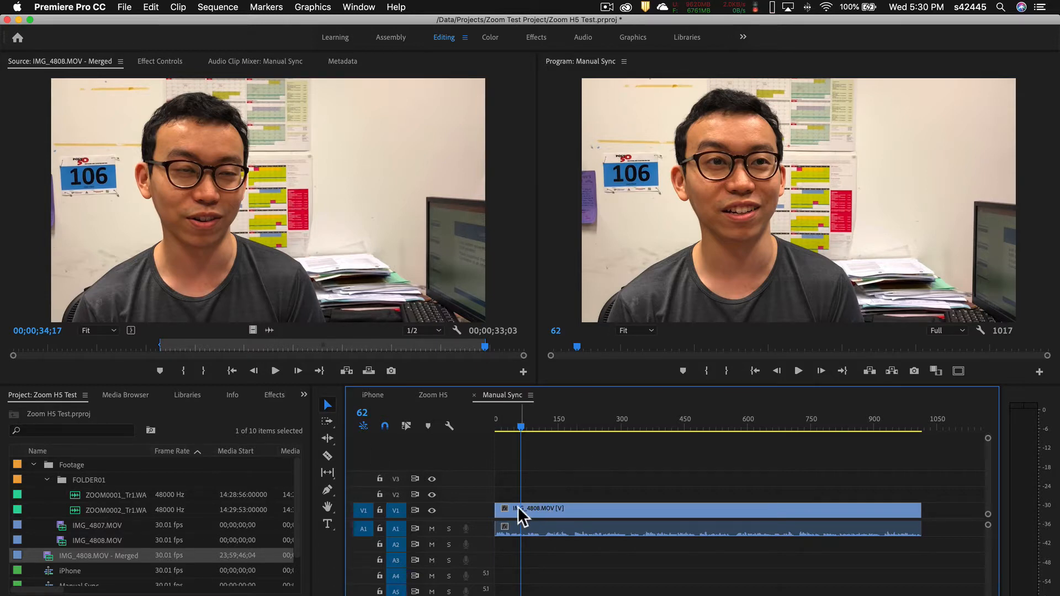
Mark about 35 seconds of speech in ZOOM0002_Tr1.WAV, place it at the start of A2 in Manual Sync, and play the sequence.
double_click(74, 509)
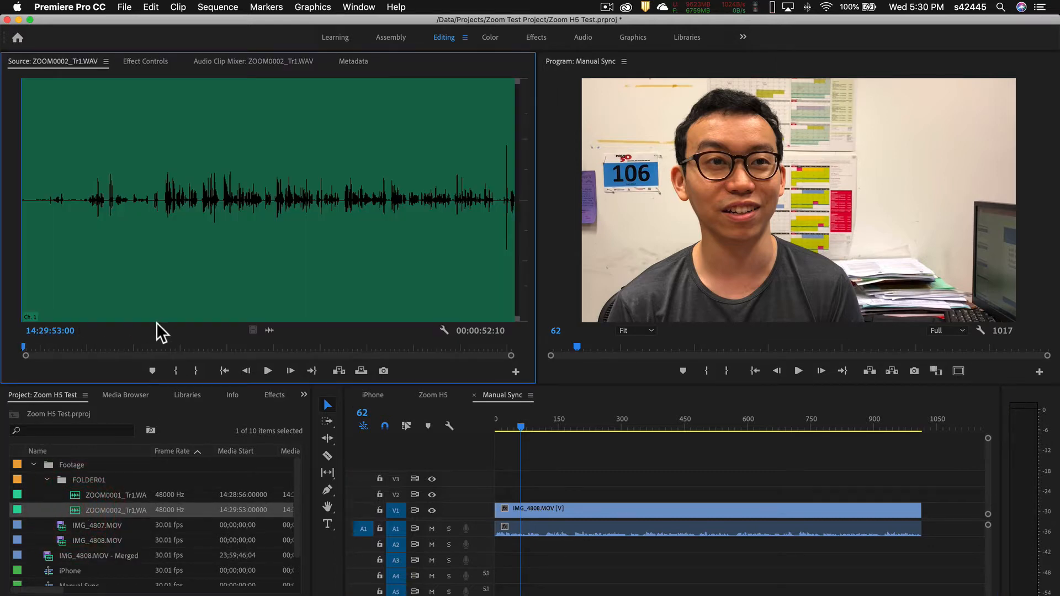
left_click_drag(174, 346, 497, 348)
key("i")
key("o")
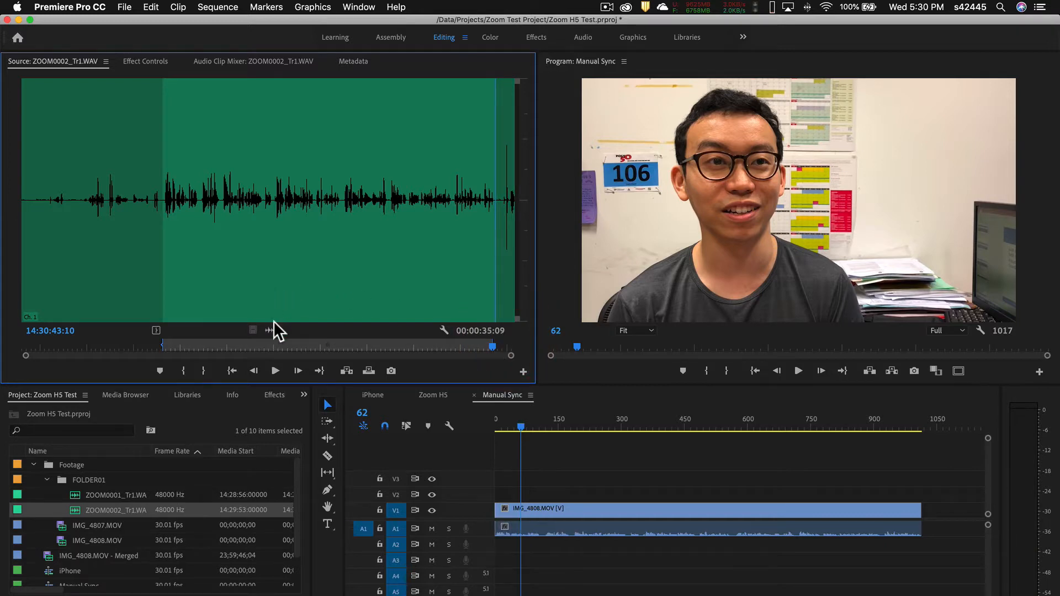
left_click_drag(270, 330, 493, 546)
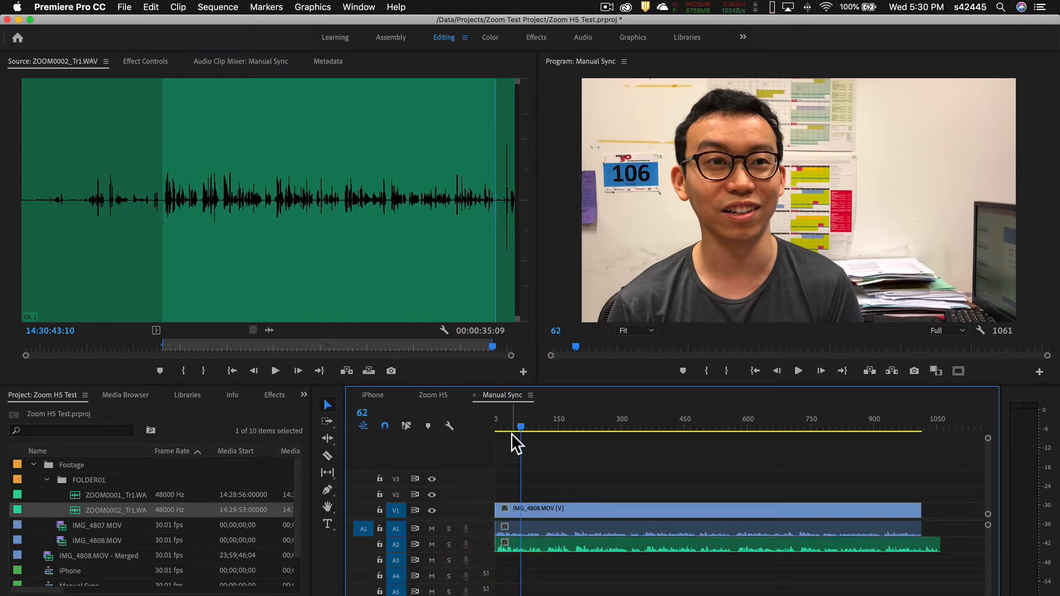
left_click(502, 418)
left_click(496, 419)
key("space")
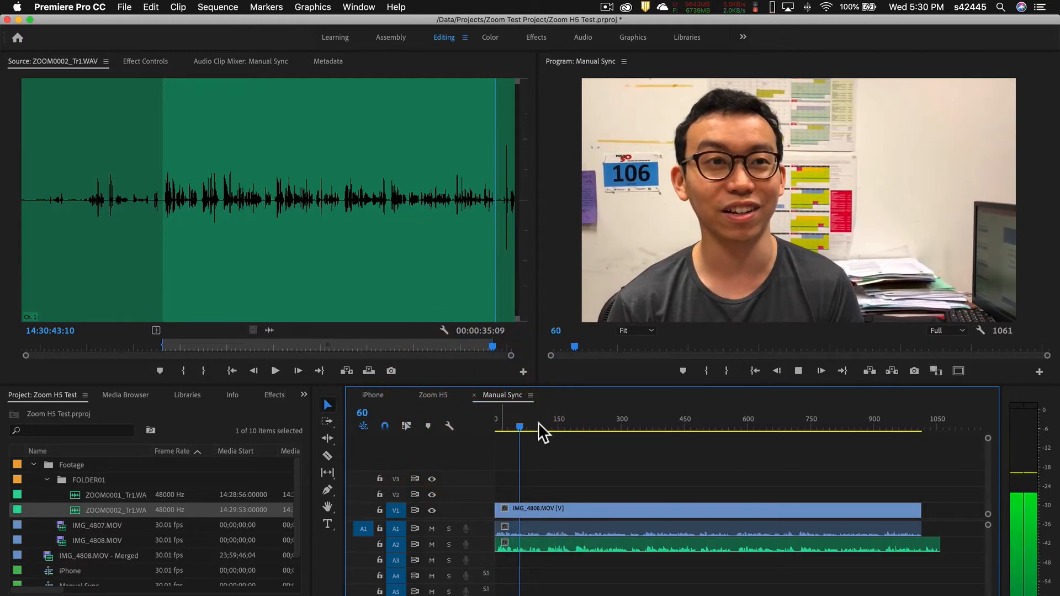
key("space")
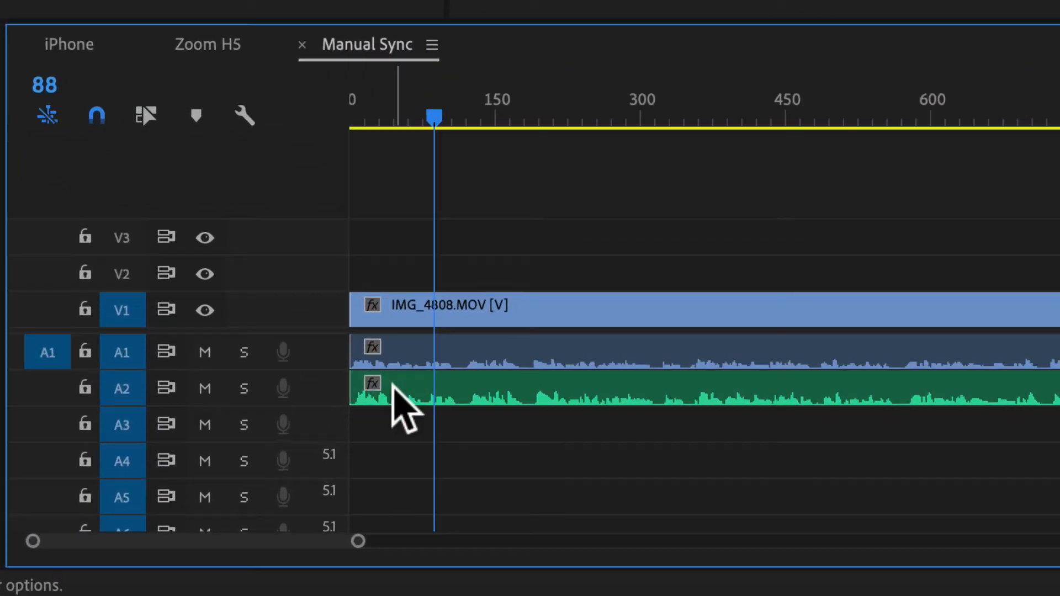
Slip the A2 audio clip's content earlier and back to line up with the A1 waveform, and play from the start to check sync.
left_click(392, 386)
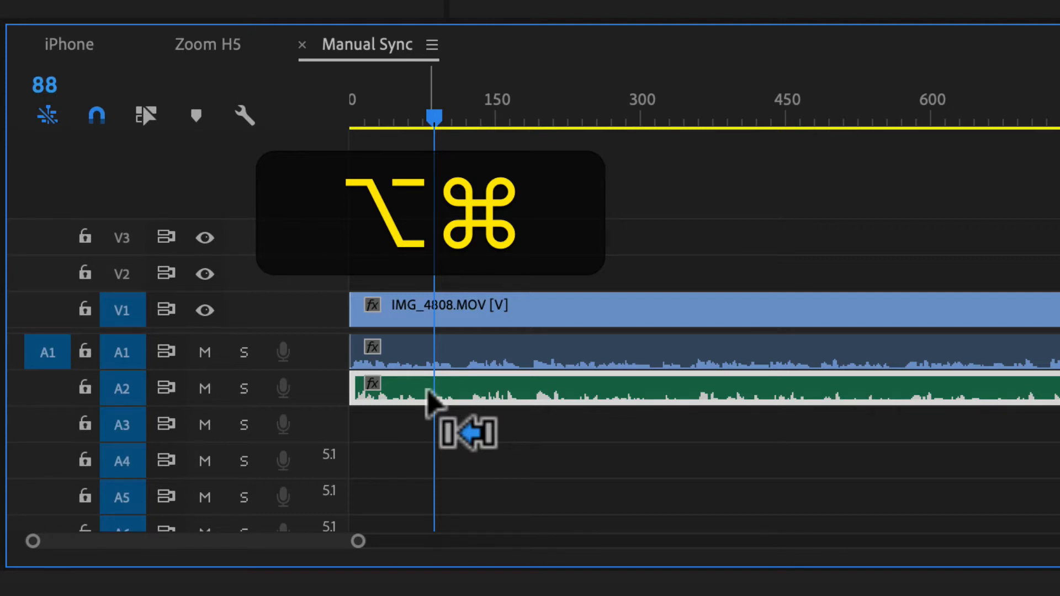
key("alt+super+Left")
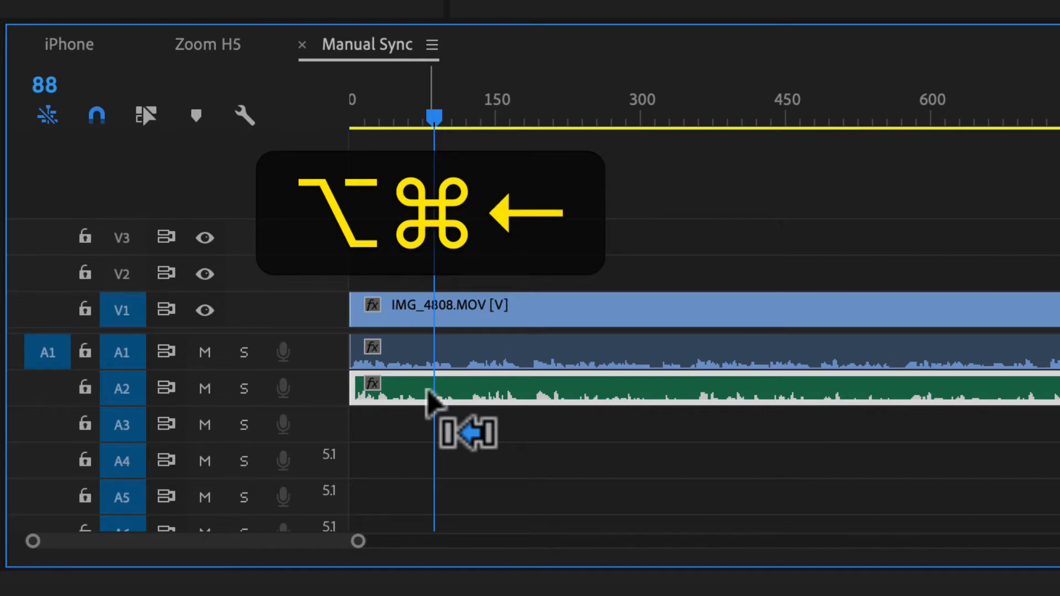
key("alt+super+Left")
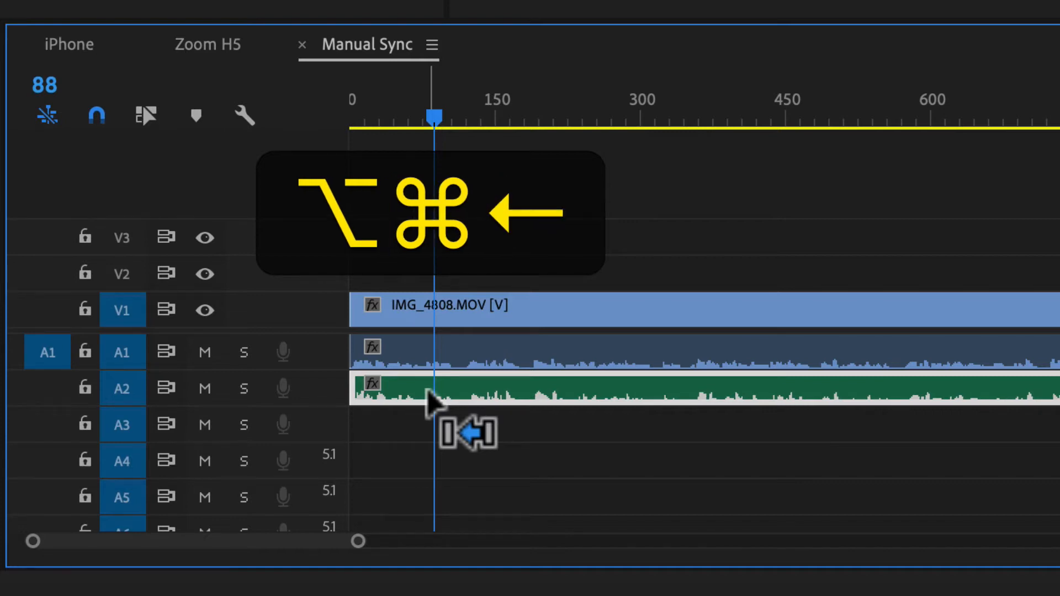
key("alt+super+Left")
key("alt+super+Left")
key("alt+super+Left")
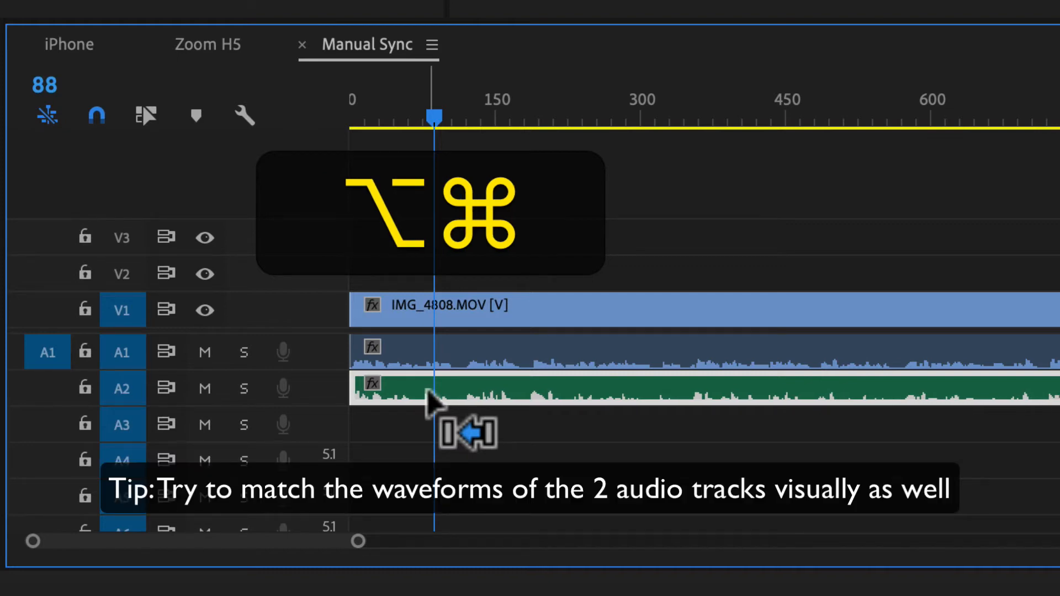
key("alt+super+Right")
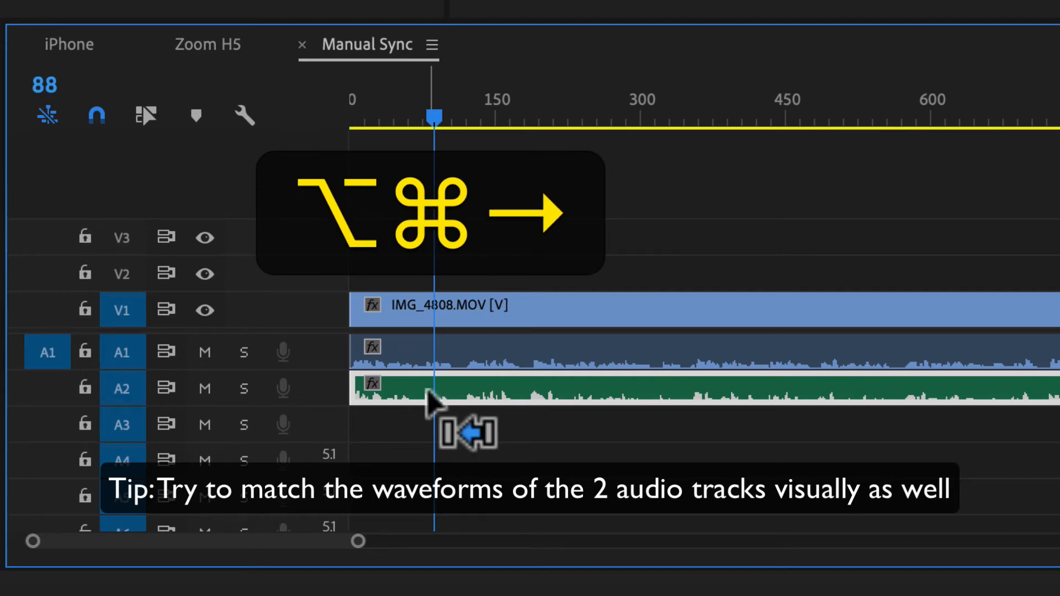
key("alt+super+Right")
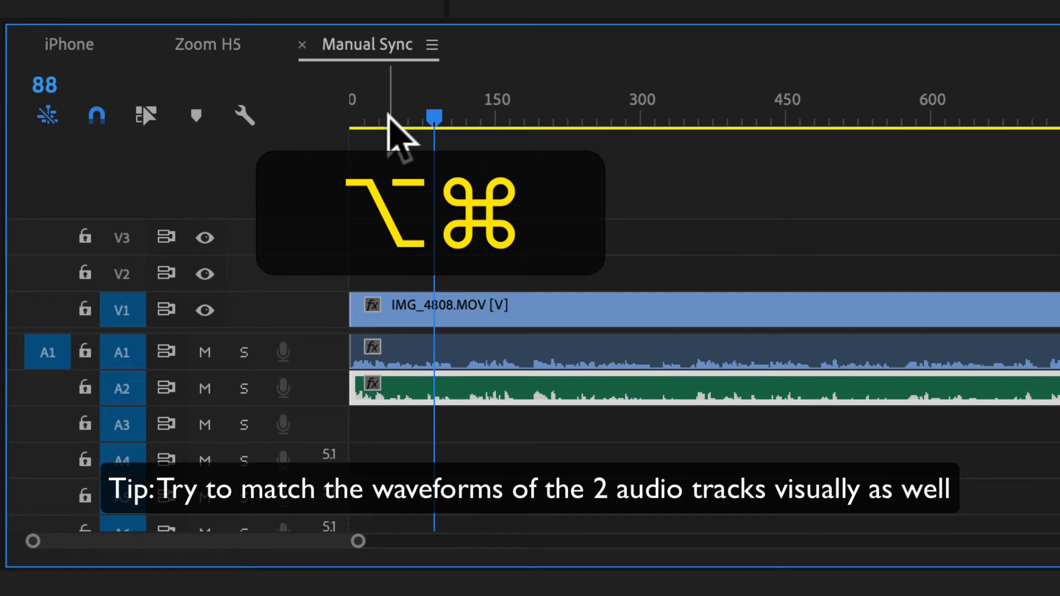
left_click_drag(388, 115, 344, 112)
key("space")
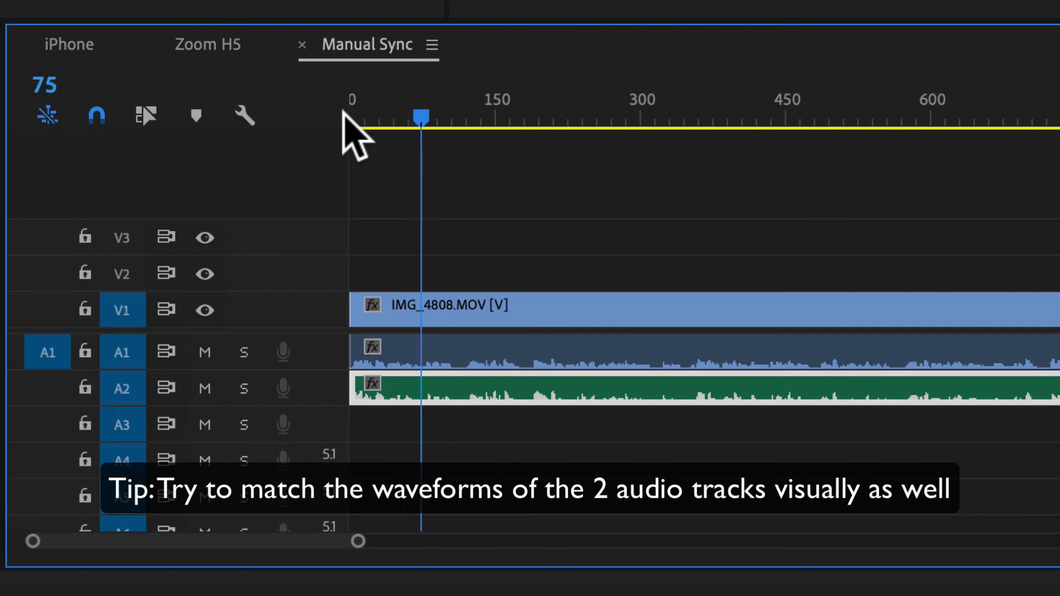
key("space")
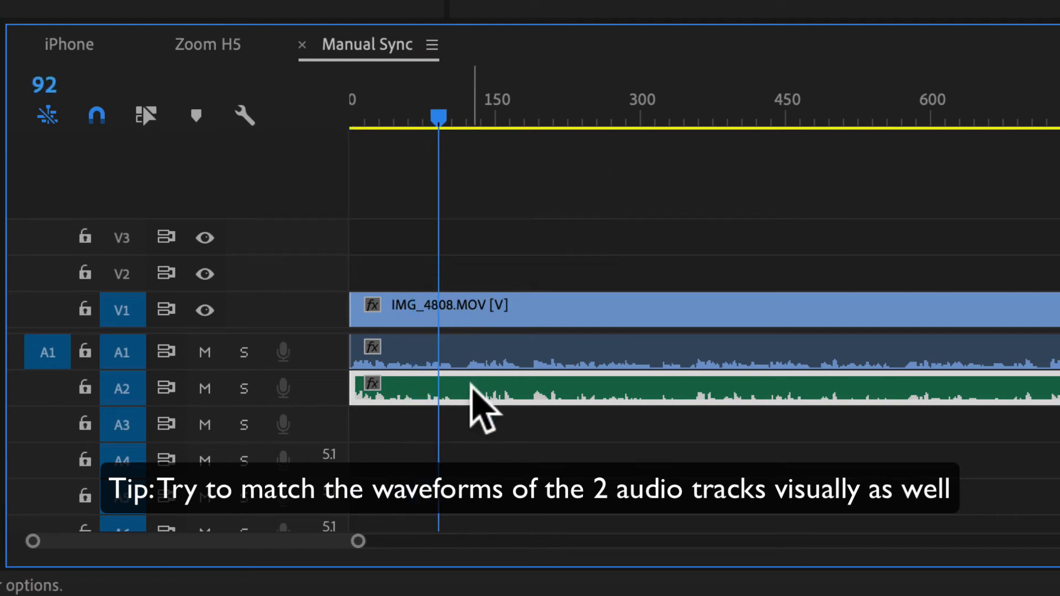
Fine-tune the A2 clip's slip in both directions between playback checks until the two audio tracks match.
key("alt+super+Right")
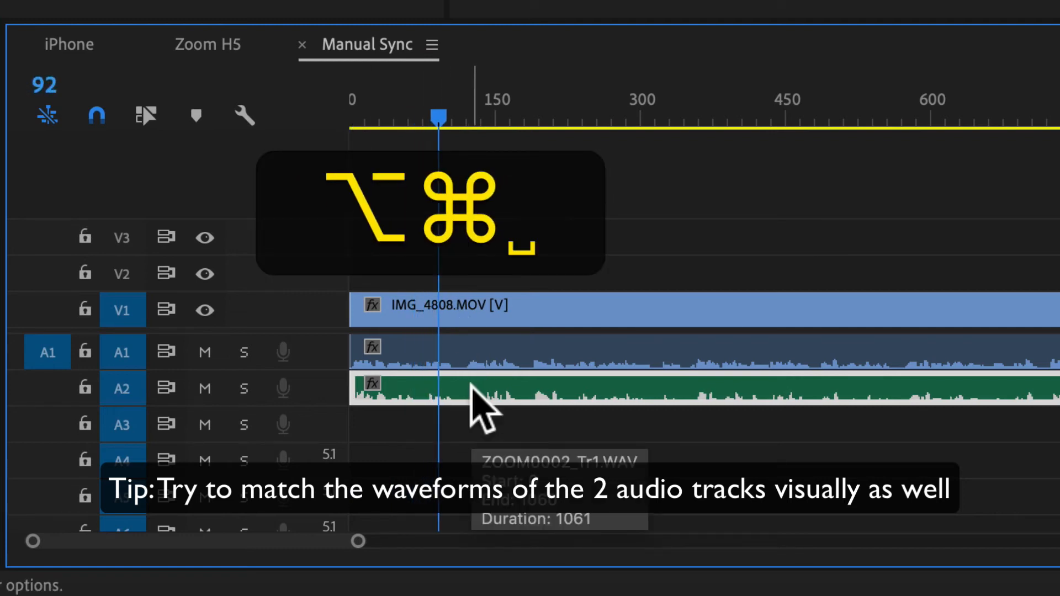
key("alt+space")
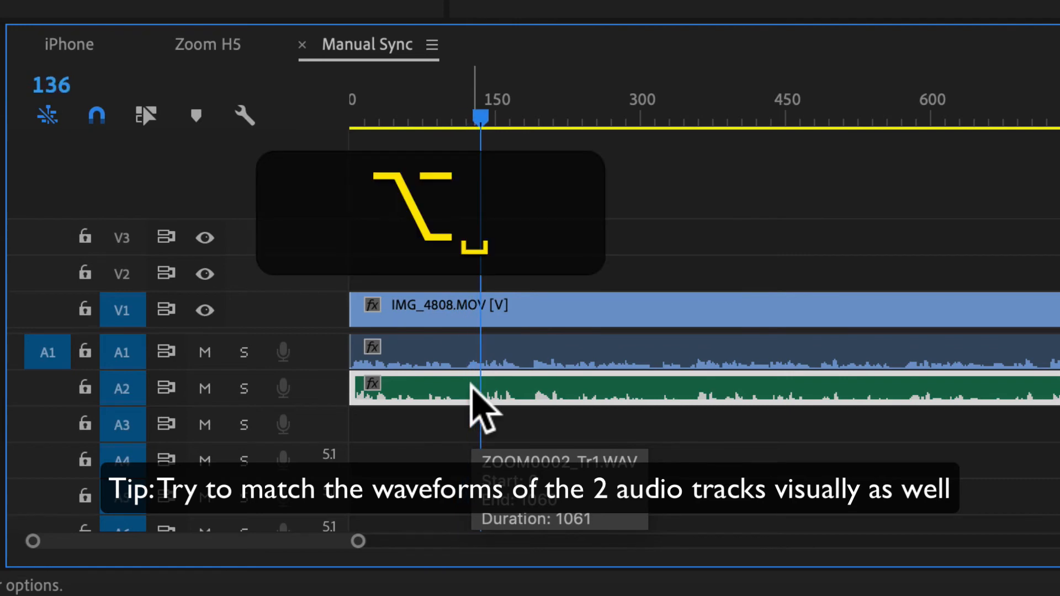
key("alt+super+Right")
key("alt+super+space")
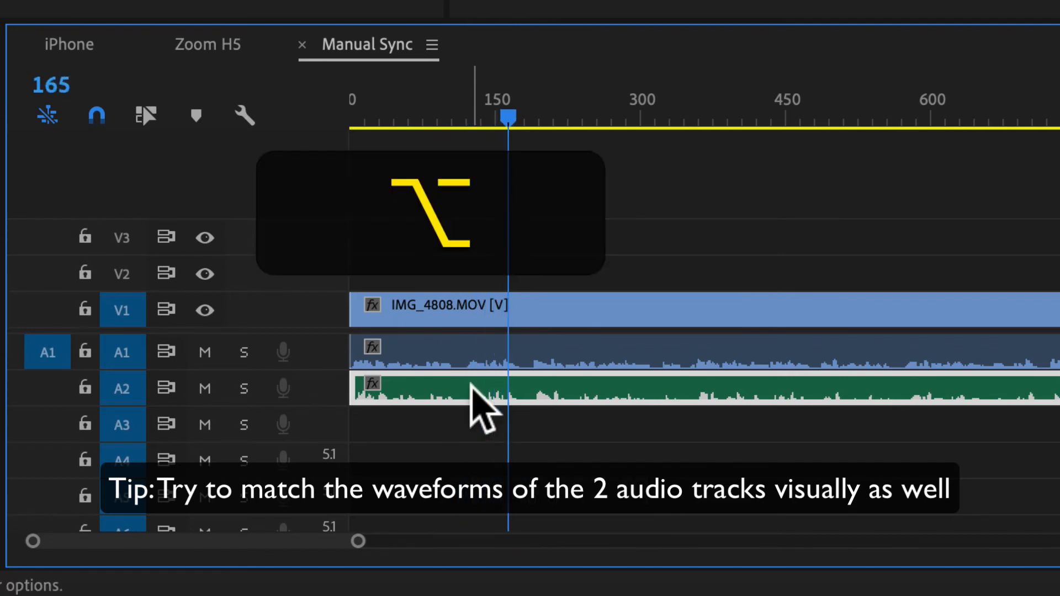
key("alt+super+Left")
key("alt+super+space")
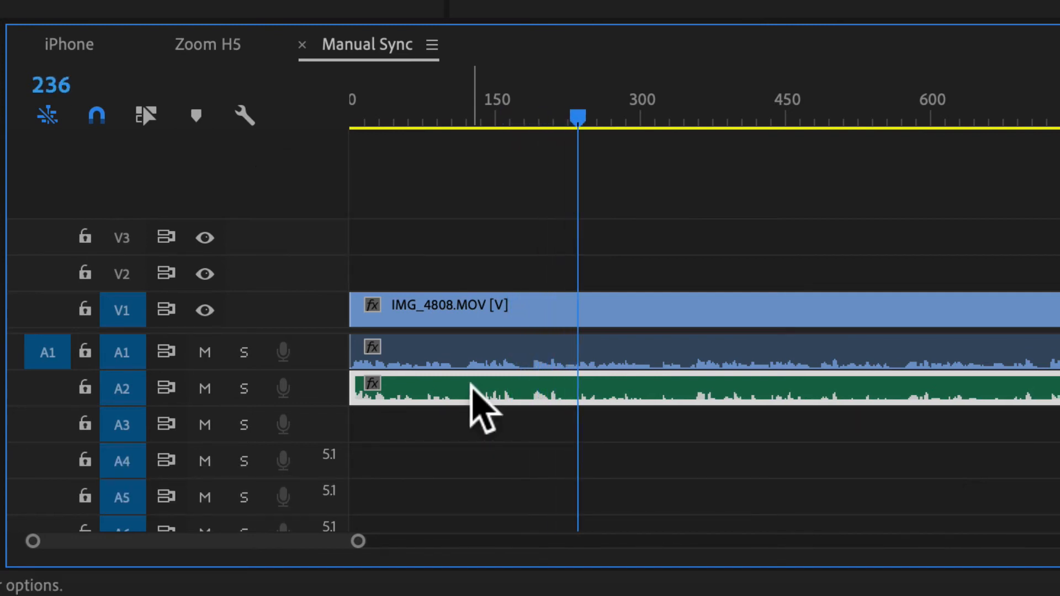
key("space")
key("alt+super+Left")
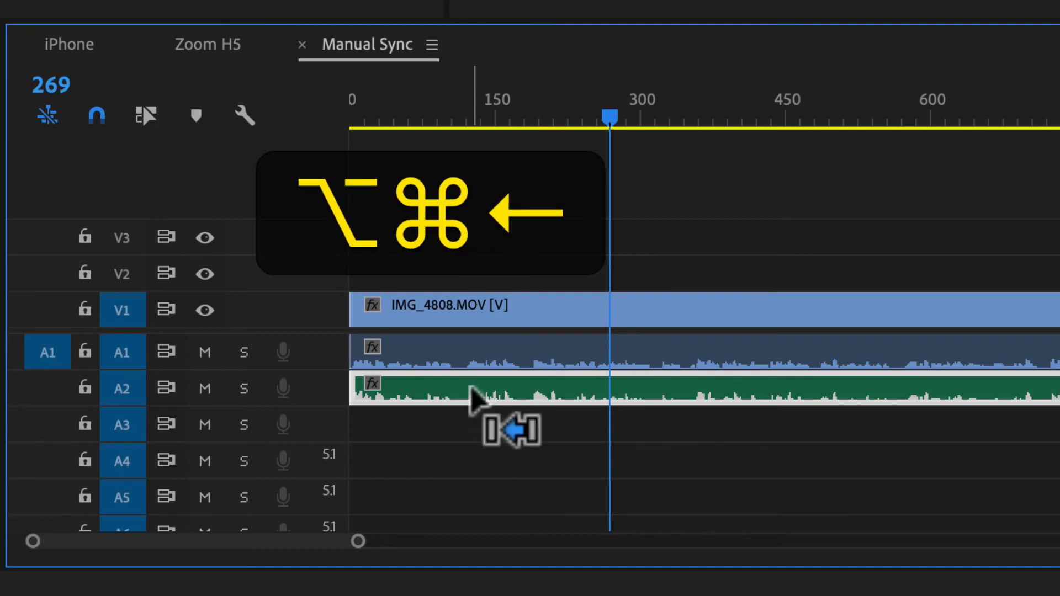
key("alt+super+space")
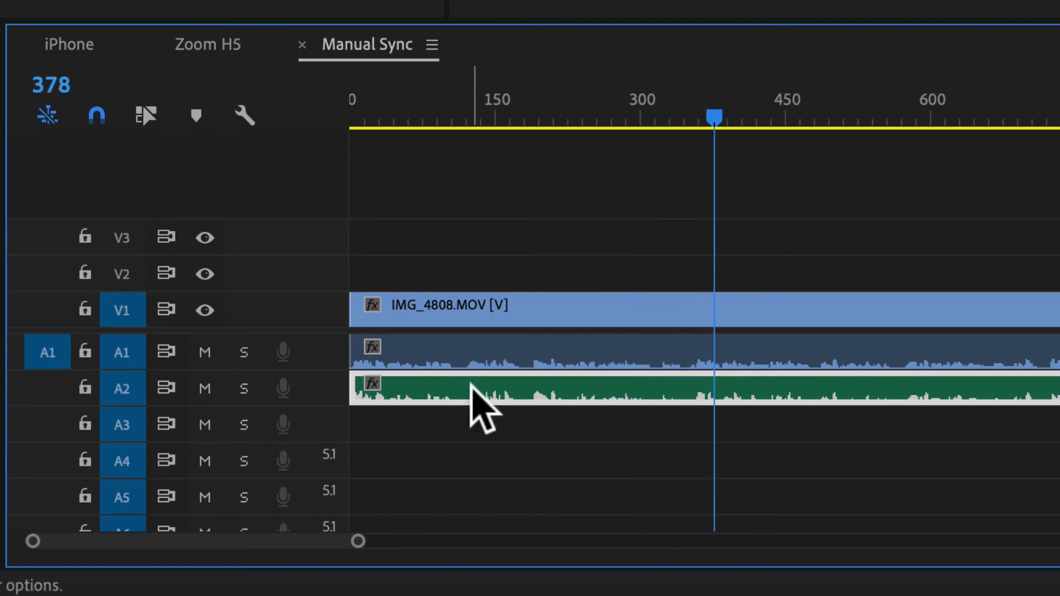
key("space")
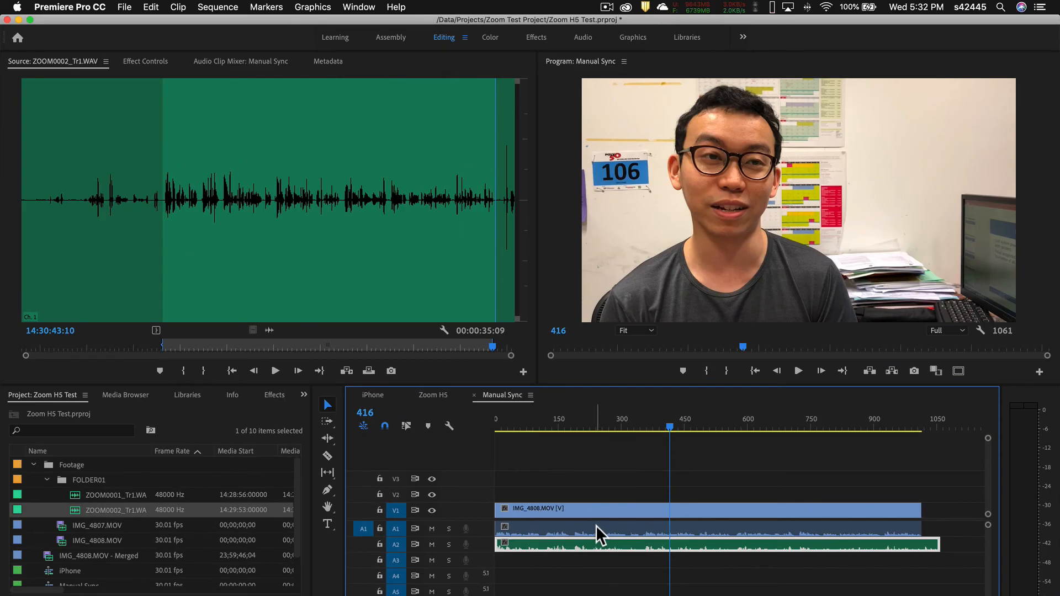
Delete only the IMG_4808.MOV audio from A1 and play the sequence with the recorder audio.
left_click(595, 527)
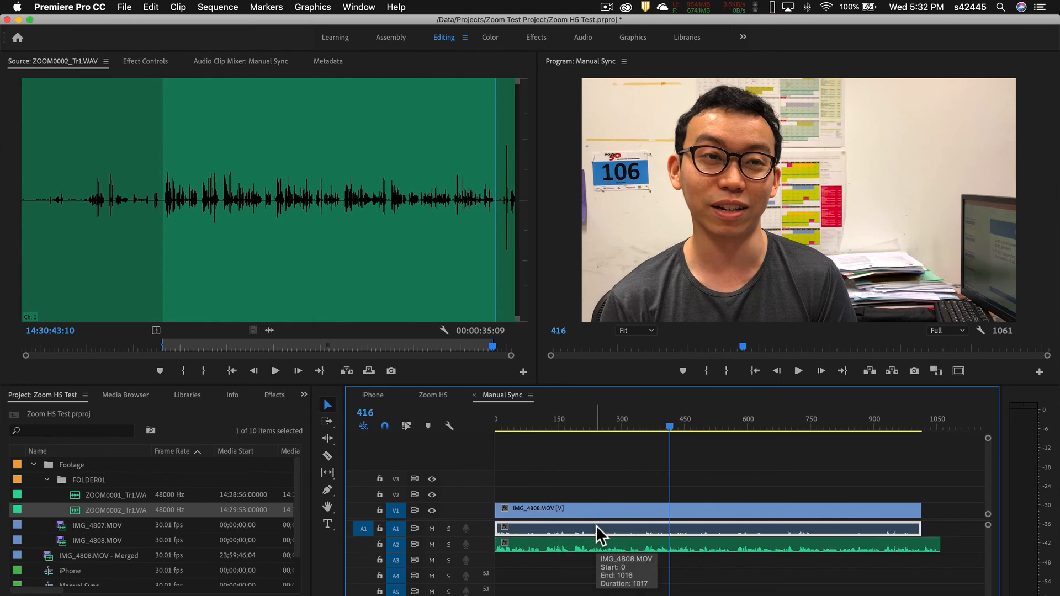
key("BackSpace")
key("space")
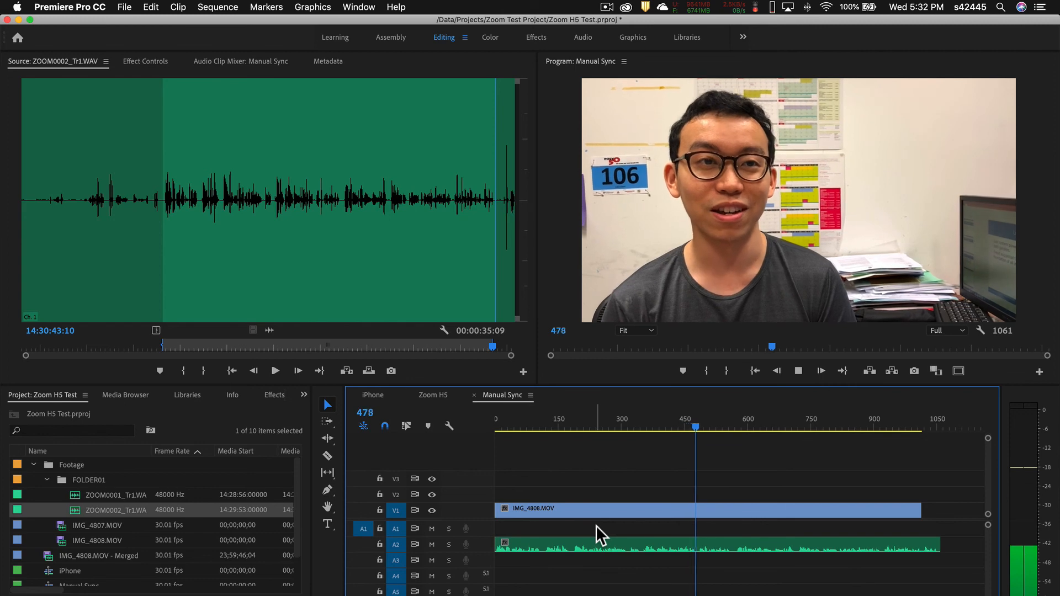
key("space")
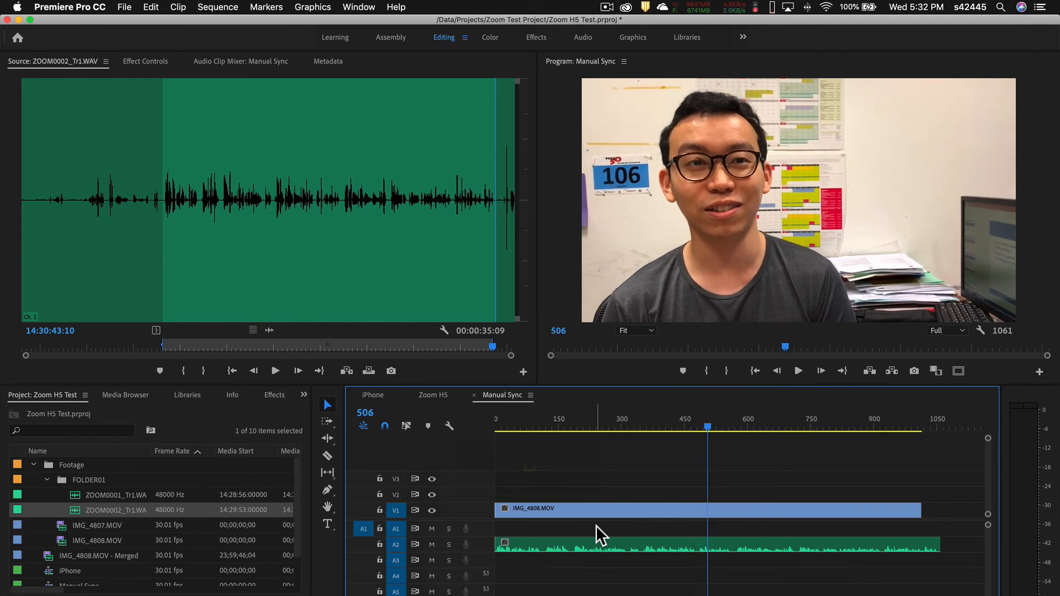